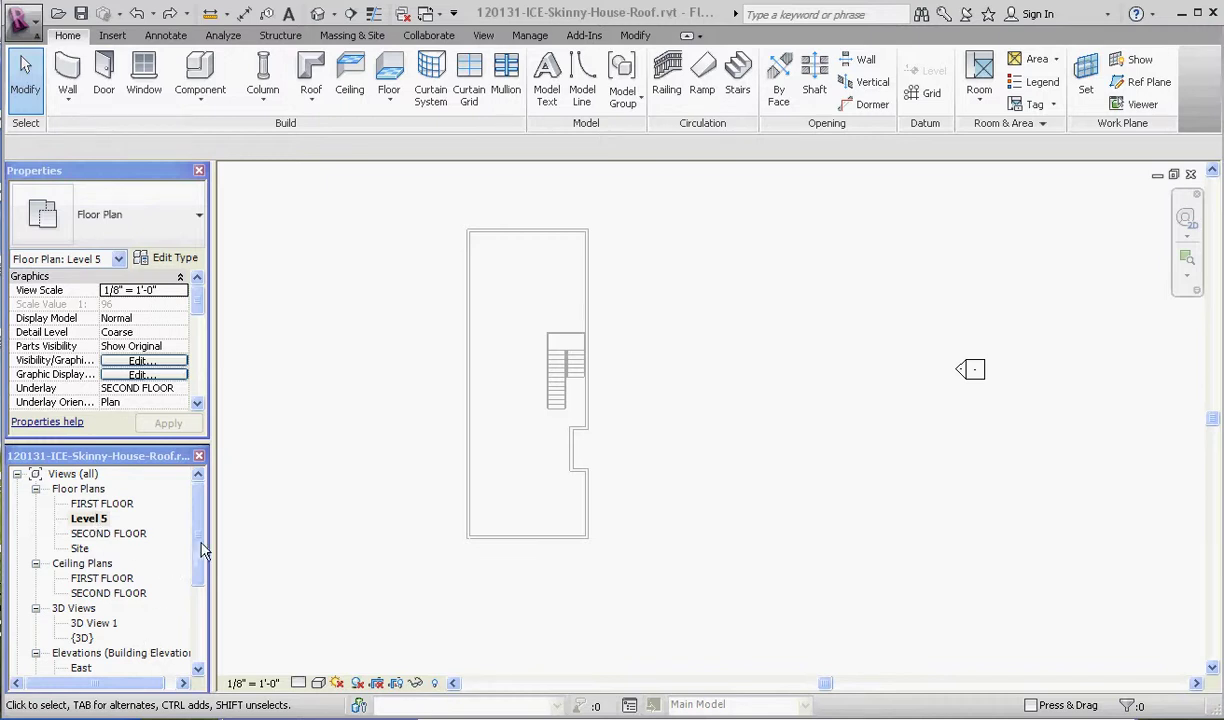
- Open the East elevation, zoomed to show Level 5 at 28'-0" above ROOF, SECOND FLOOR and FIRST FLOOR
{"action": "scroll", "coordinate": [120, 593], "scroll_direction": "down", "scroll_amount": 2}
{"action": "double_click", "coordinate": [81, 608]}
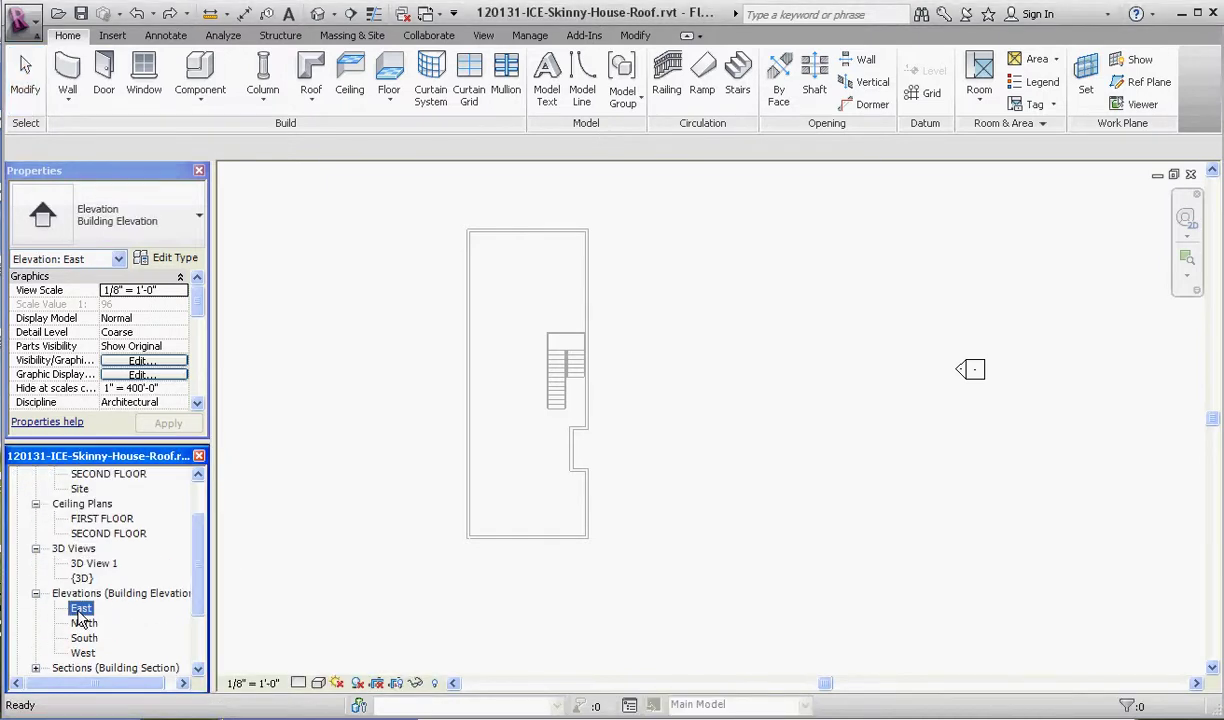
{"action": "scroll", "coordinate": [890, 330], "scroll_direction": "down", "scroll_amount": 3}
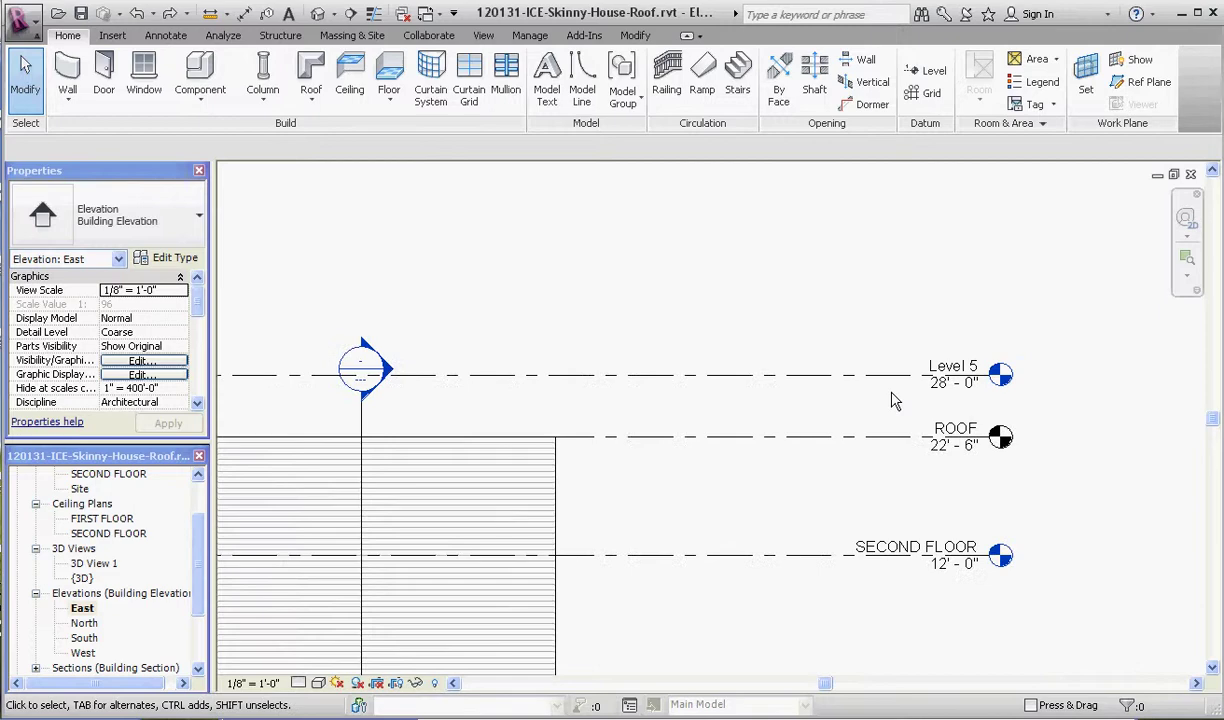
{"action": "scroll", "coordinate": [815, 330], "scroll_direction": "down", "scroll_amount": 2}
{"action": "scroll", "coordinate": [700, 410], "scroll_direction": "up", "scroll_amount": 2}
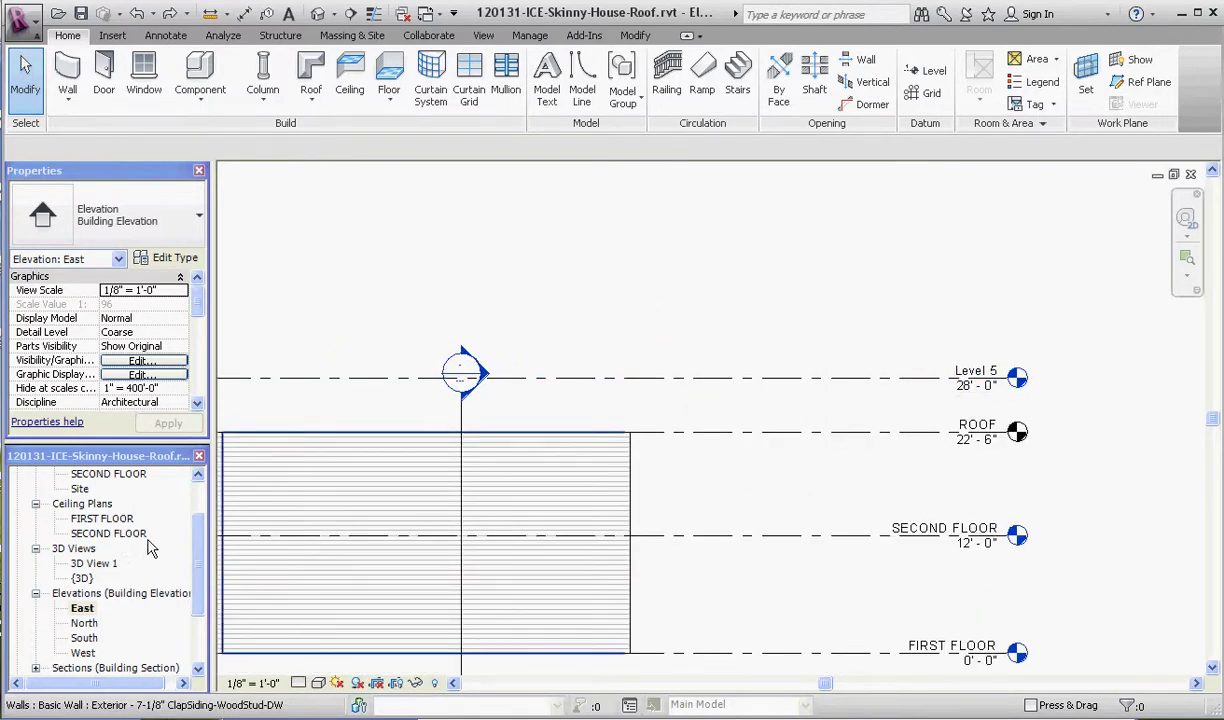
{"action": "scroll", "coordinate": [197, 570], "scroll_direction": "up", "scroll_amount": 2}
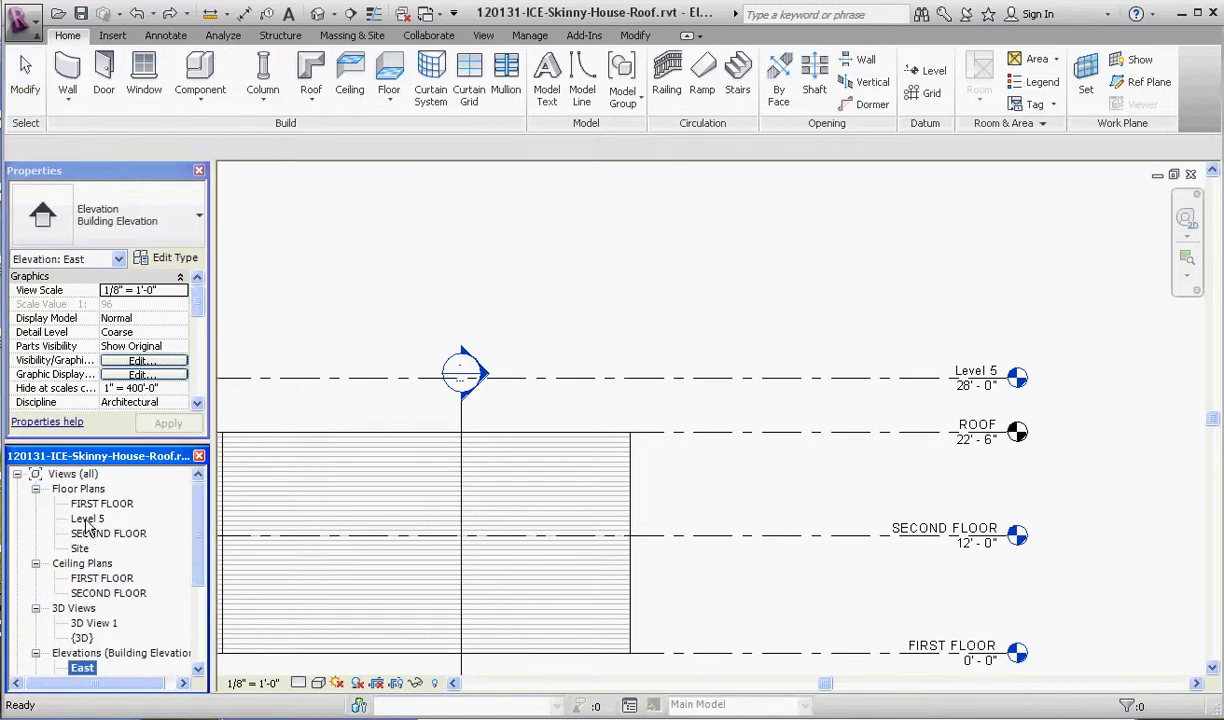
{"action": "left_click", "coordinate": [483, 35]}
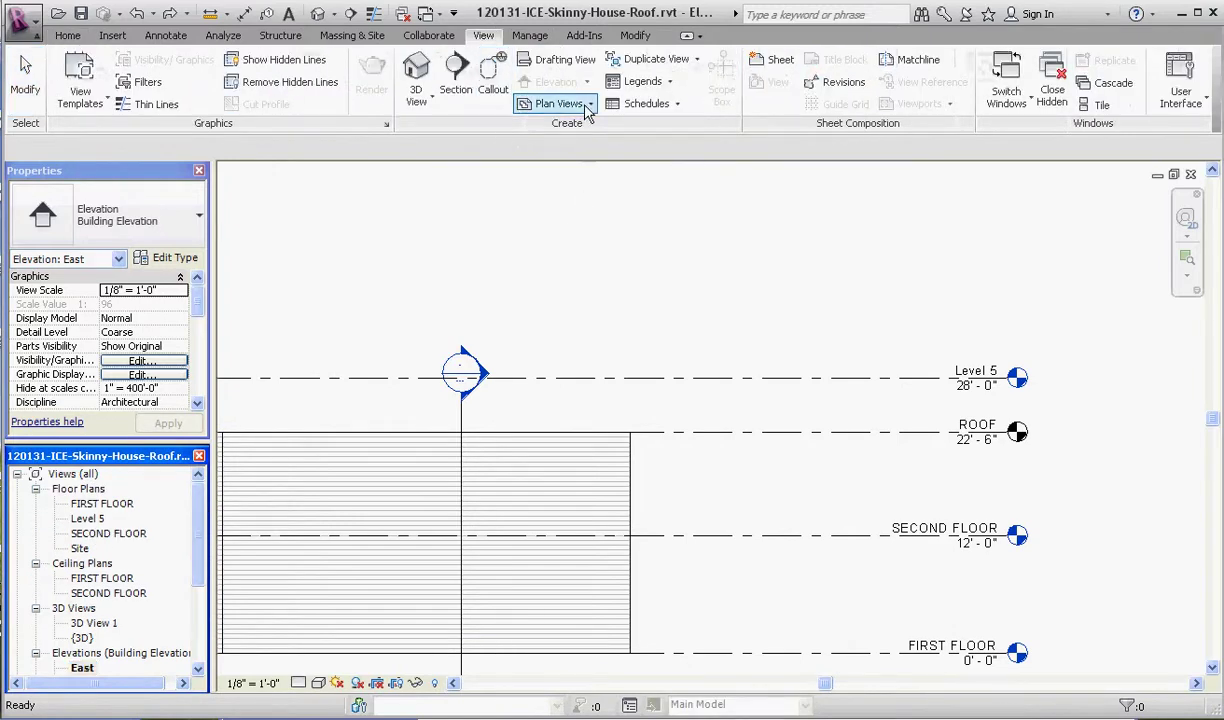
- Open the Level 5 floor plan and check its view scale in Properties
{"action": "double_click", "coordinate": [98, 520]}
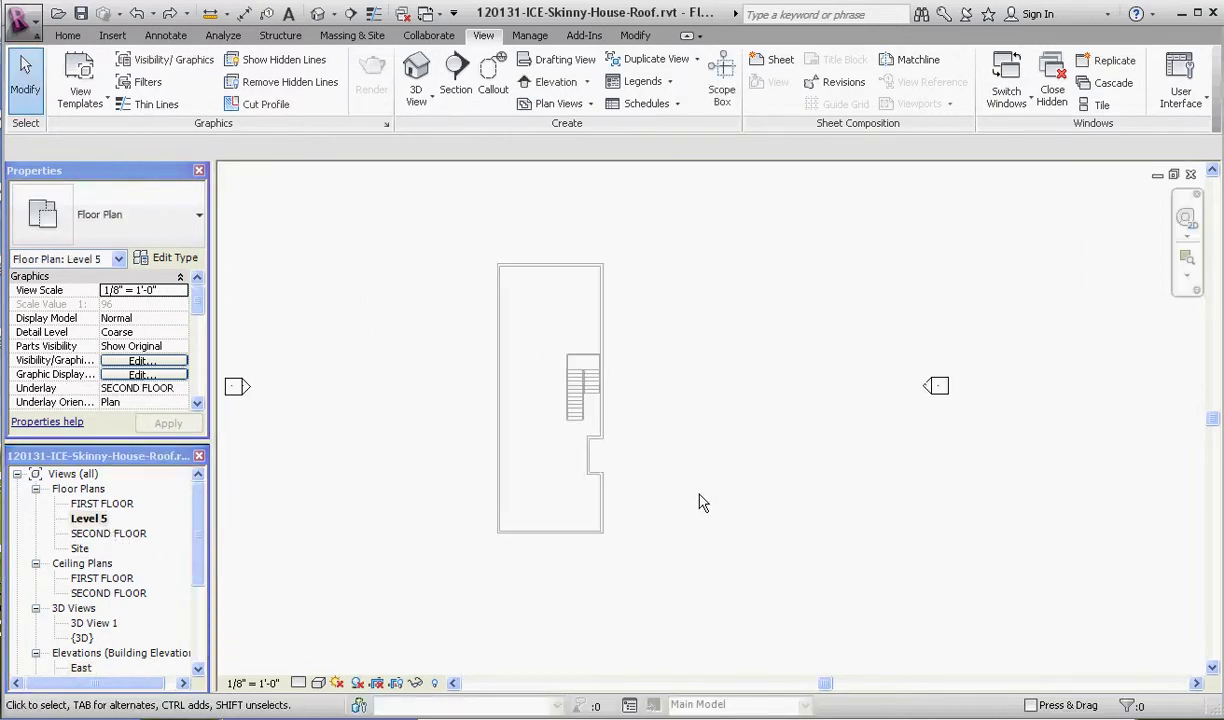
{"action": "scroll", "coordinate": [574, 415], "scroll_direction": "up", "scroll_amount": 2}
{"action": "scroll", "coordinate": [527, 415], "scroll_direction": "down", "scroll_amount": 1}
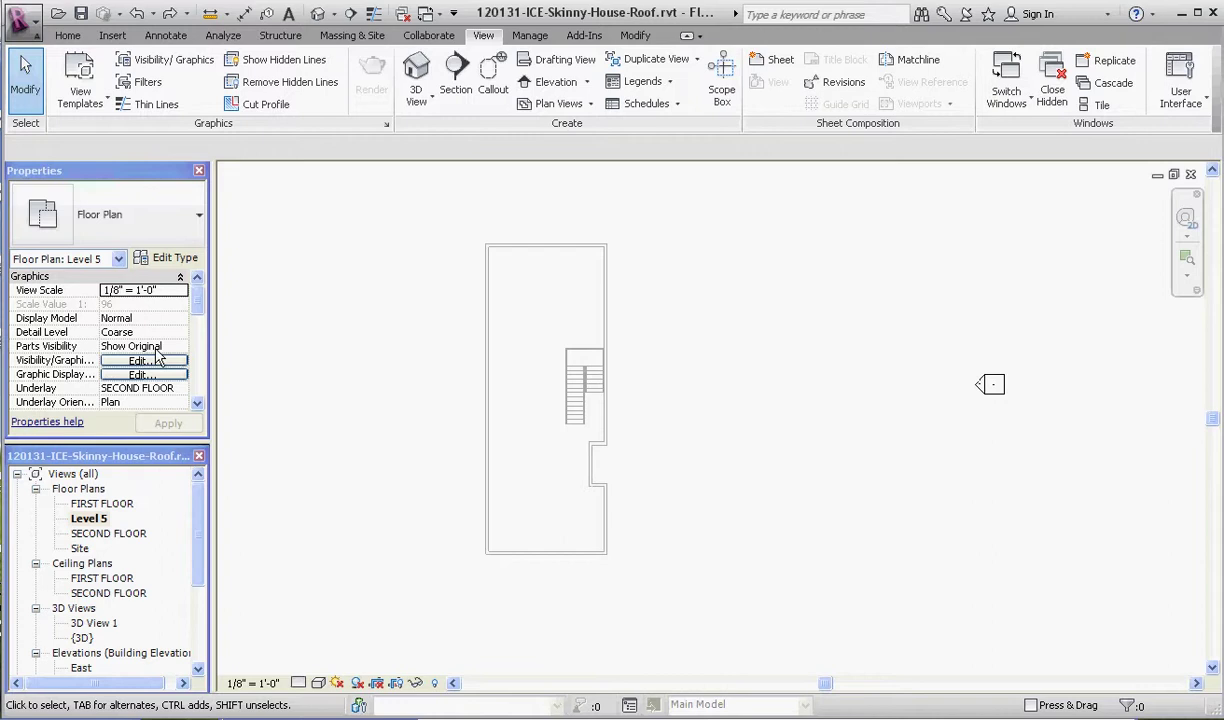
{"action": "left_click", "coordinate": [202, 294]}
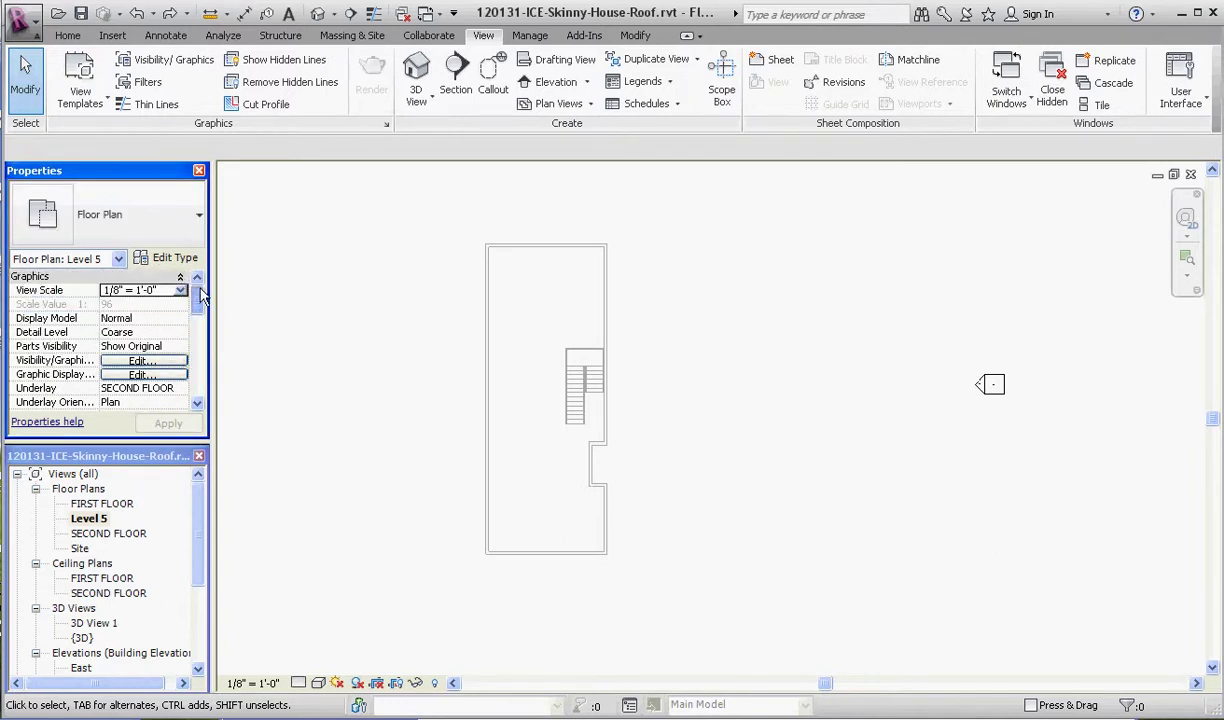
{"action": "scroll", "coordinate": [199, 300], "scroll_direction": "down", "scroll_amount": 1}
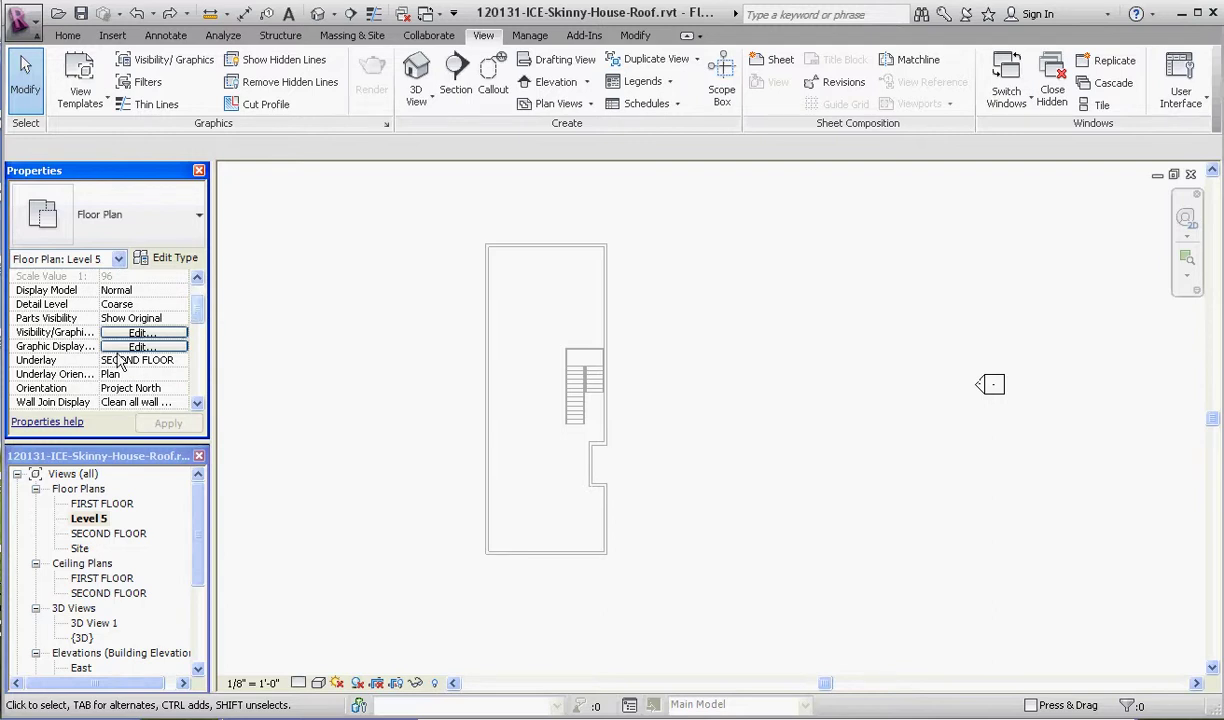
- Set the plan's underlay to FIRST FLOOR, then back to SECOND FLOOR
{"action": "left_click", "coordinate": [181, 361]}
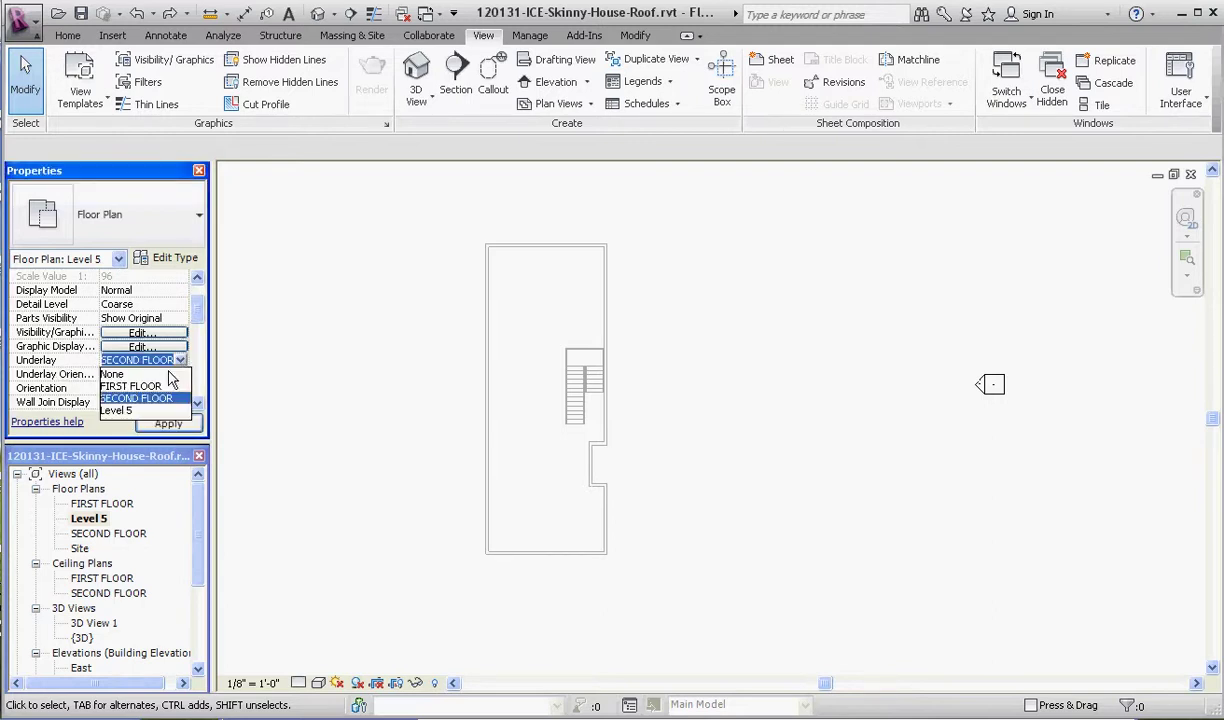
{"action": "left_click", "coordinate": [148, 384]}
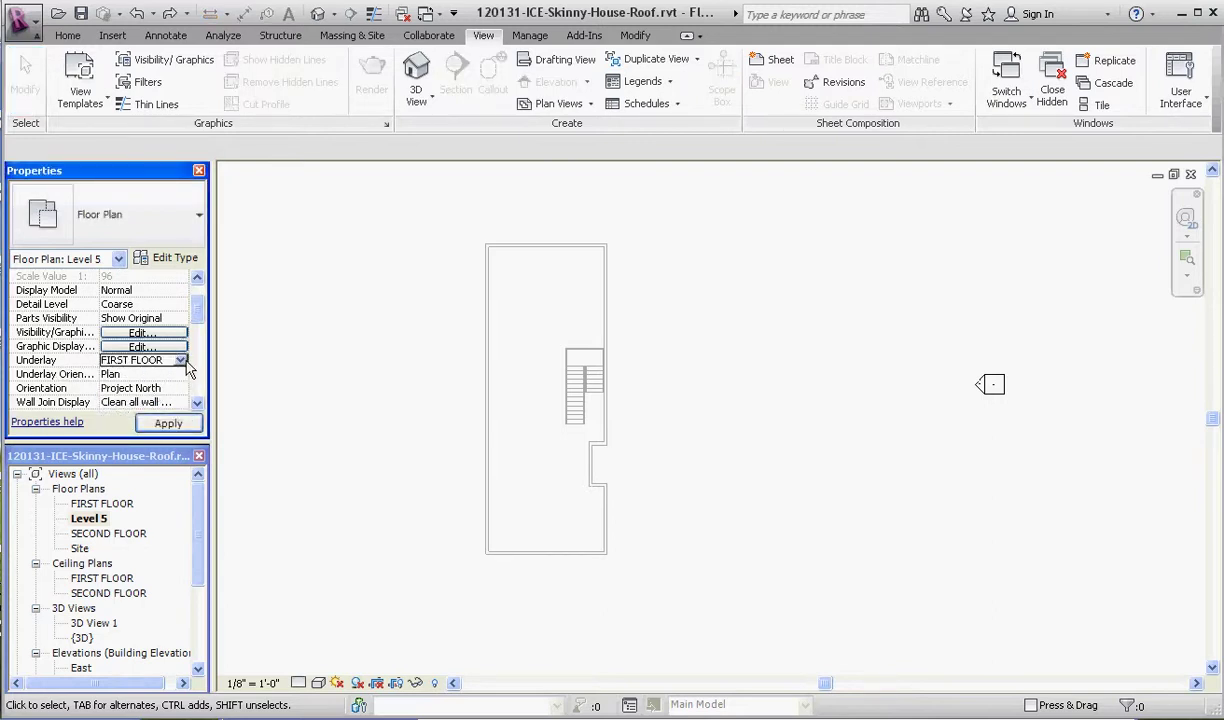
{"action": "left_click", "coordinate": [180, 360]}
{"action": "left_click", "coordinate": [152, 396]}
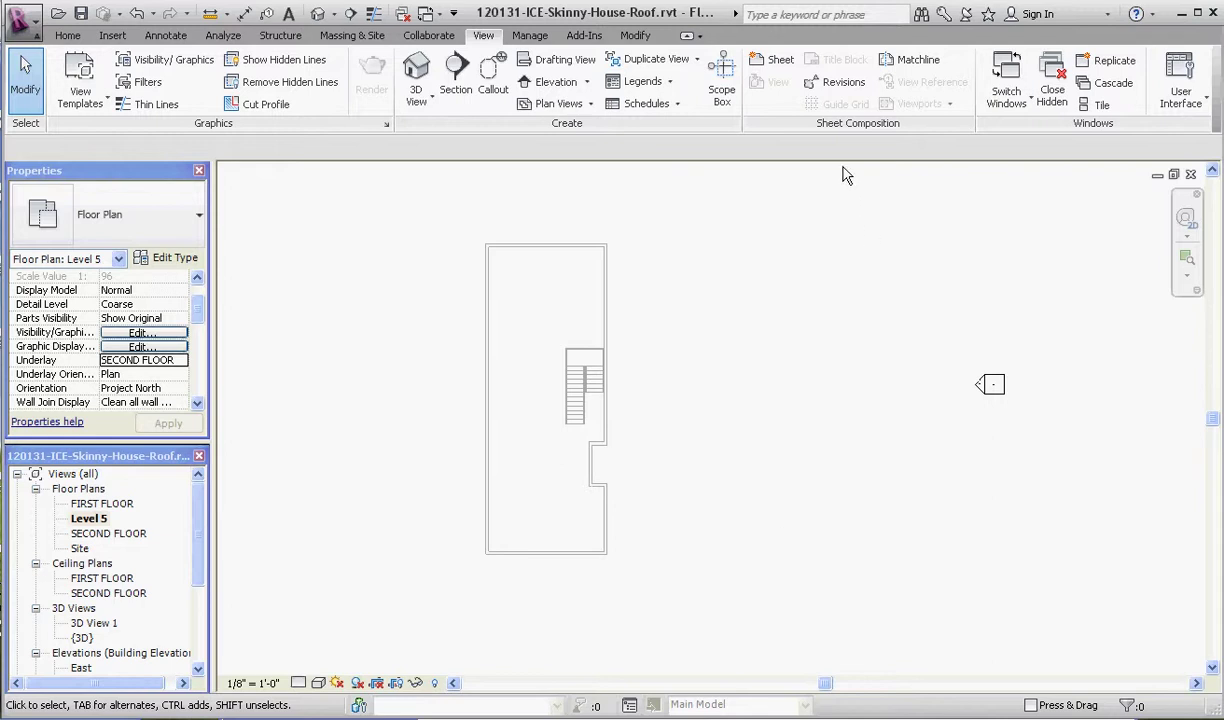
- Draw grid line 1 at a slight angle below the house outline
{"action": "left_click", "coordinate": [67, 35]}
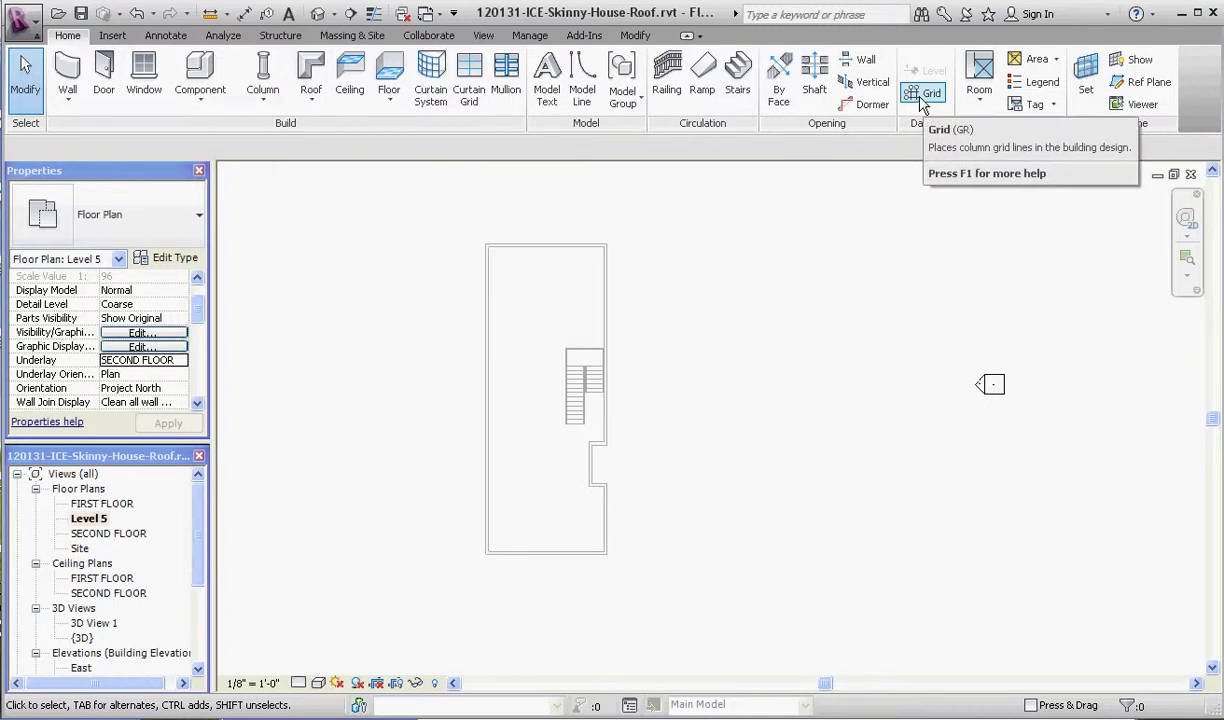
{"action": "left_click", "coordinate": [922, 100]}
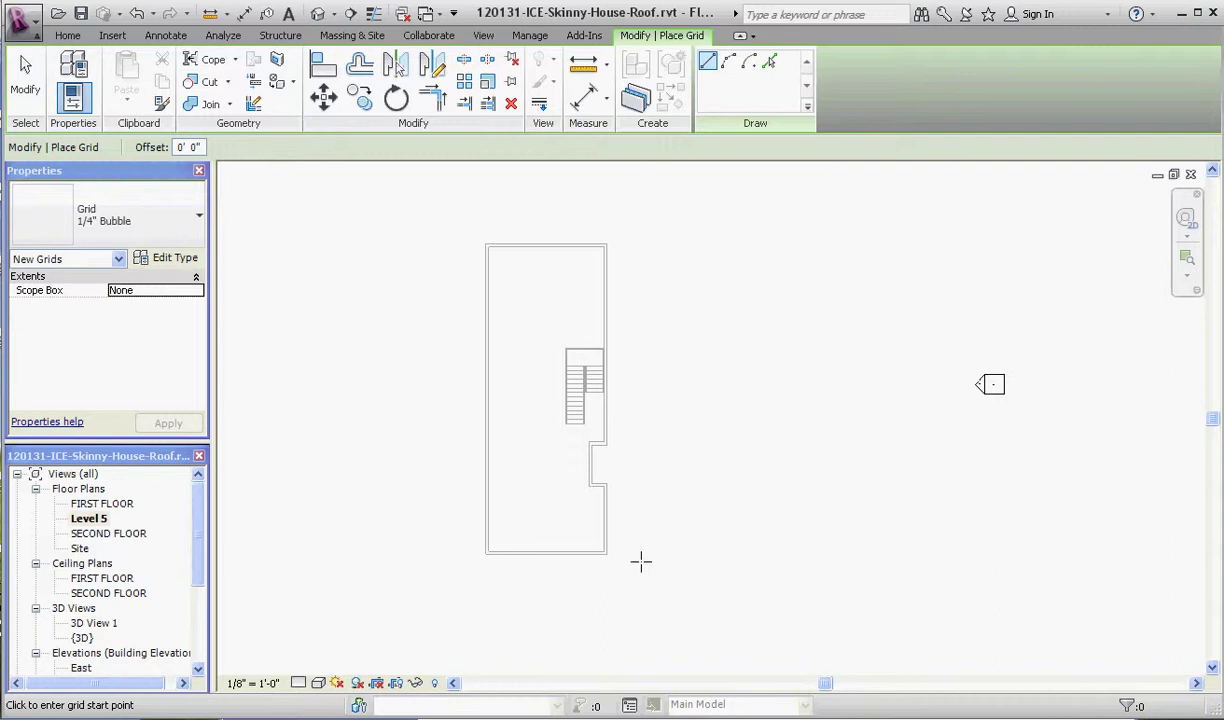
{"action": "left_click", "coordinate": [643, 561]}
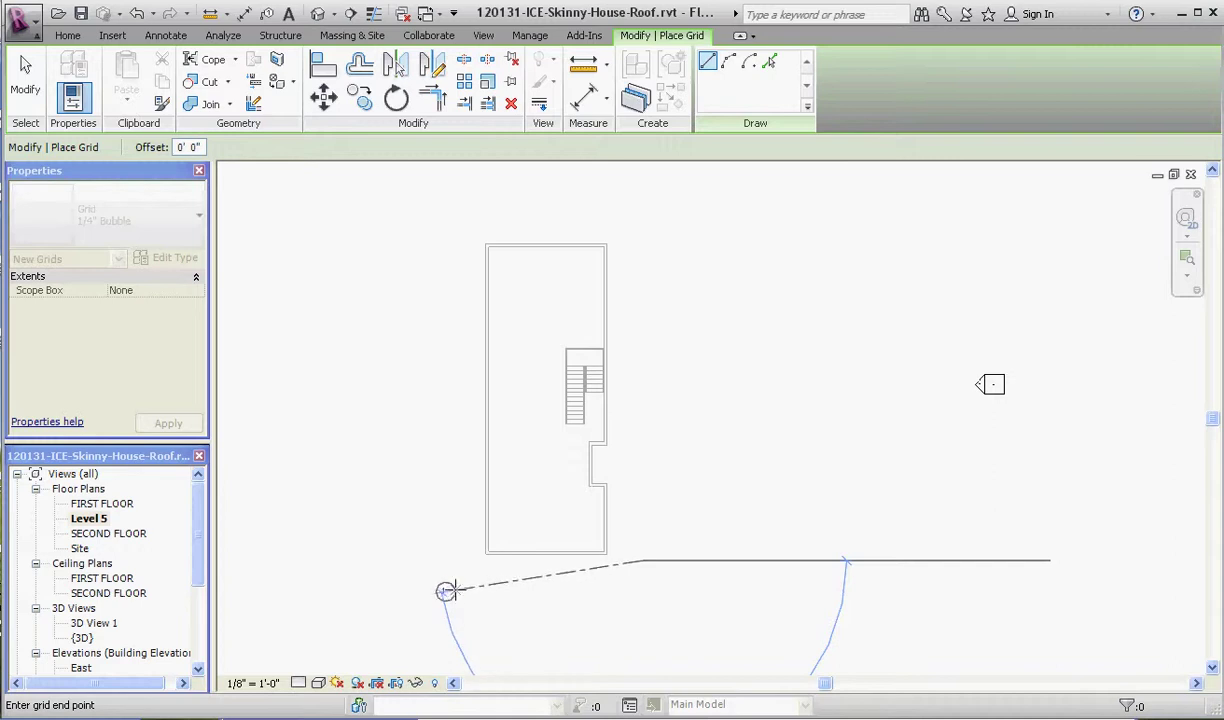
{"action": "left_click", "coordinate": [445, 591]}
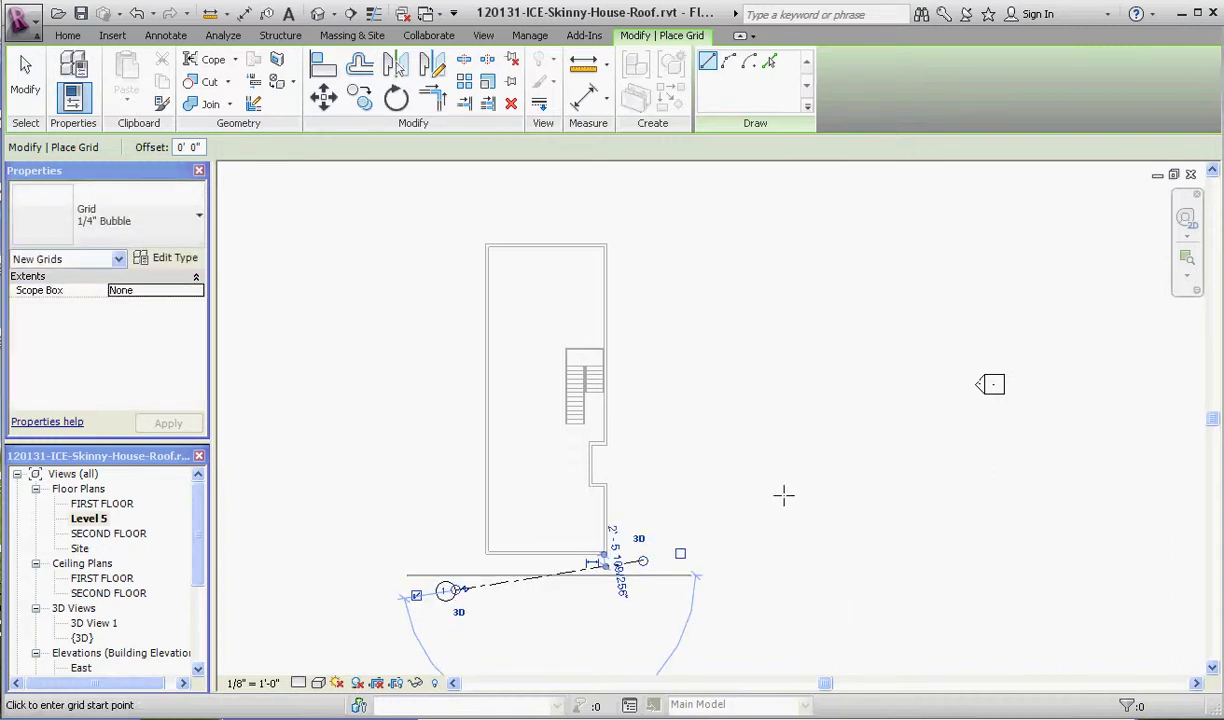
{"action": "key", "text": "Escape"}
{"action": "key", "text": "Escape"}
- Move grid line 1 a little further below the house
{"action": "scroll", "coordinate": [530, 580], "scroll_direction": "up", "scroll_amount": 2}
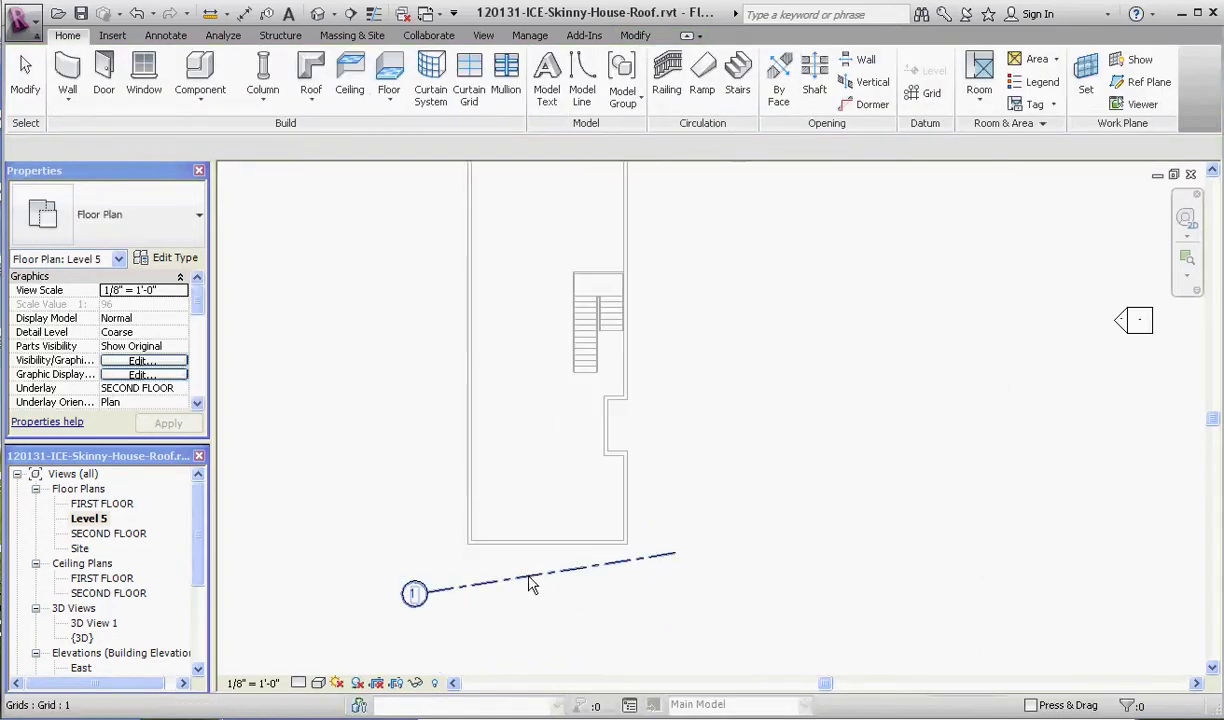
{"action": "left_click", "coordinate": [524, 583]}
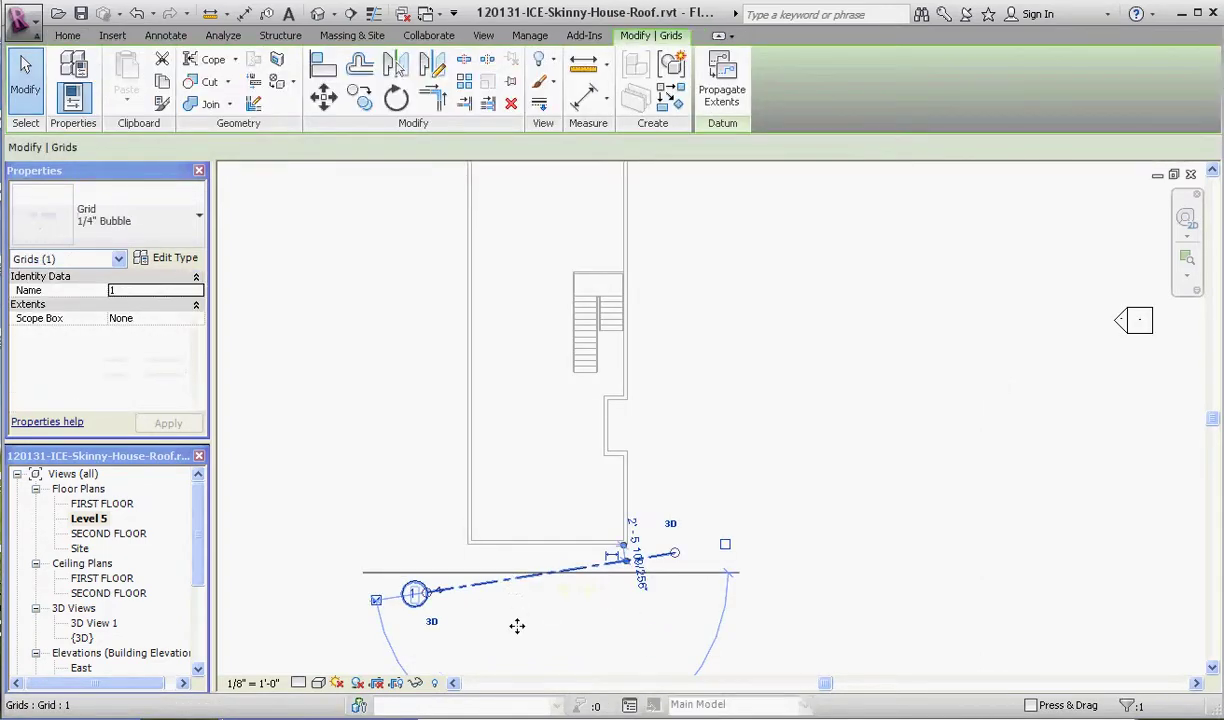
{"action": "left_click_drag", "start_coordinate": [517, 626], "coordinate": [525, 647]}
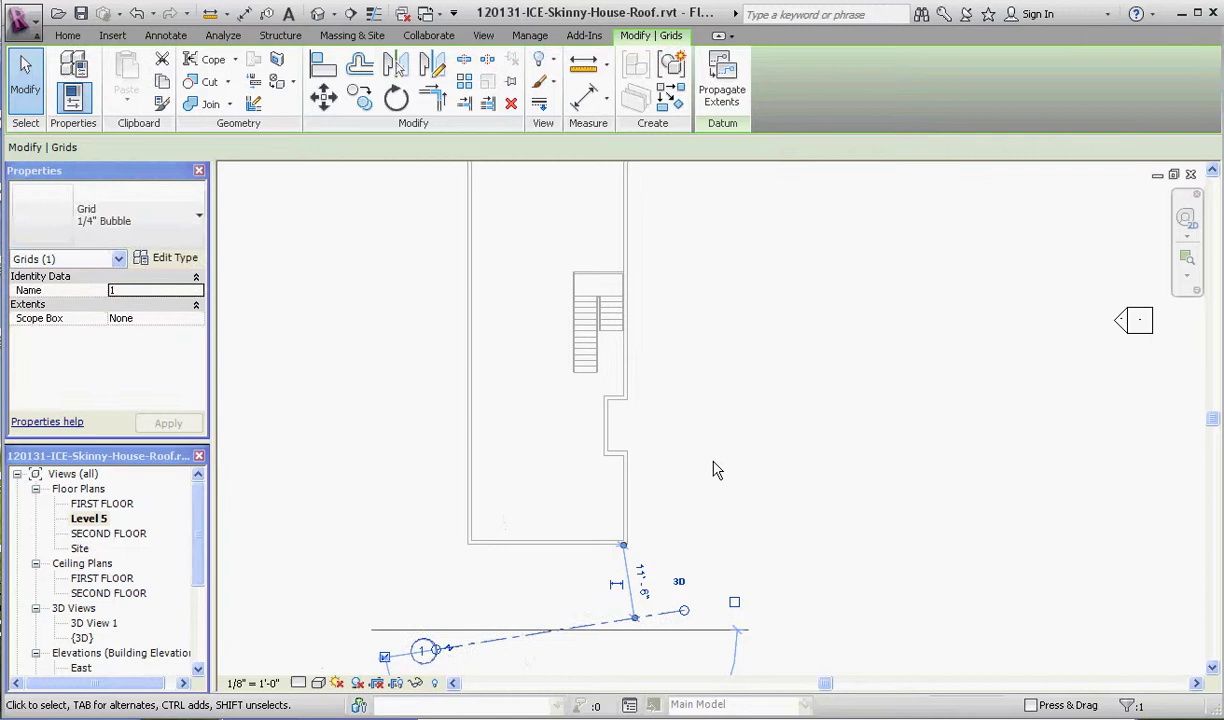
{"action": "left_click", "coordinate": [677, 425]}
{"action": "scroll", "coordinate": [596, 573], "scroll_direction": "down", "scroll_amount": 1}
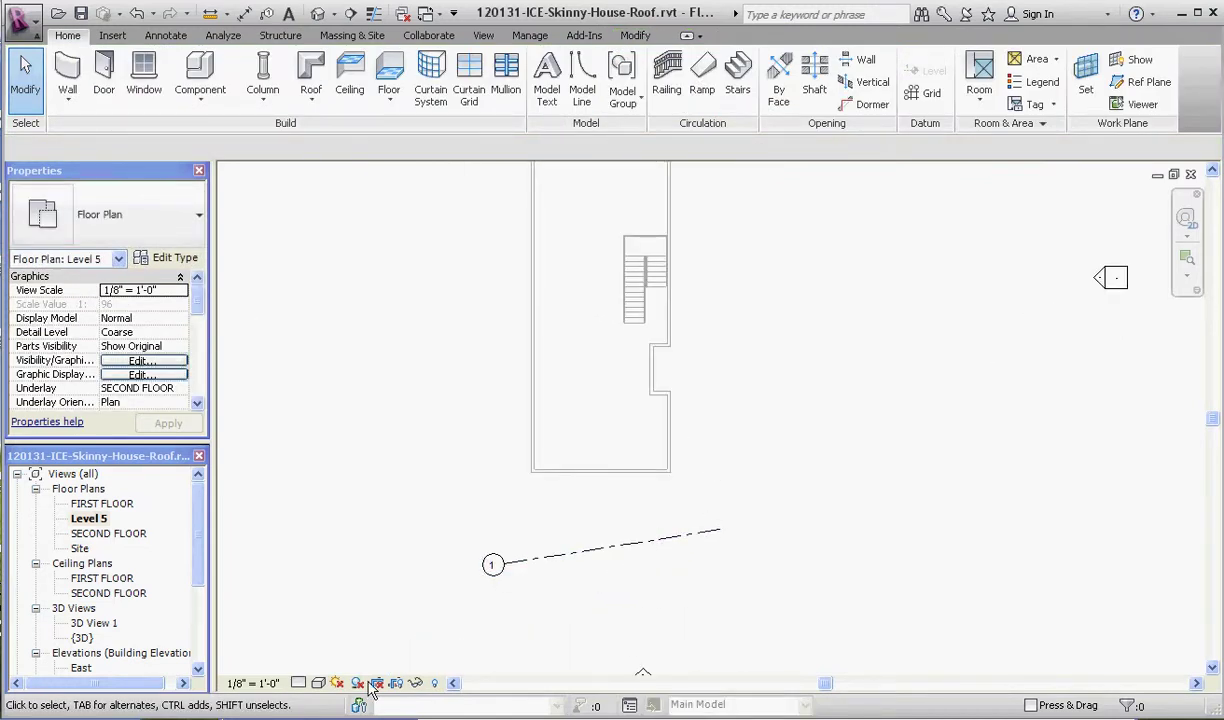
- Start a Roof by Extrusion and pick Grid 1 as its work plane
{"action": "scroll", "coordinate": [566, 582], "scroll_direction": "down", "scroll_amount": 2}
{"action": "scroll", "coordinate": [619, 514], "scroll_direction": "up", "scroll_amount": 1}
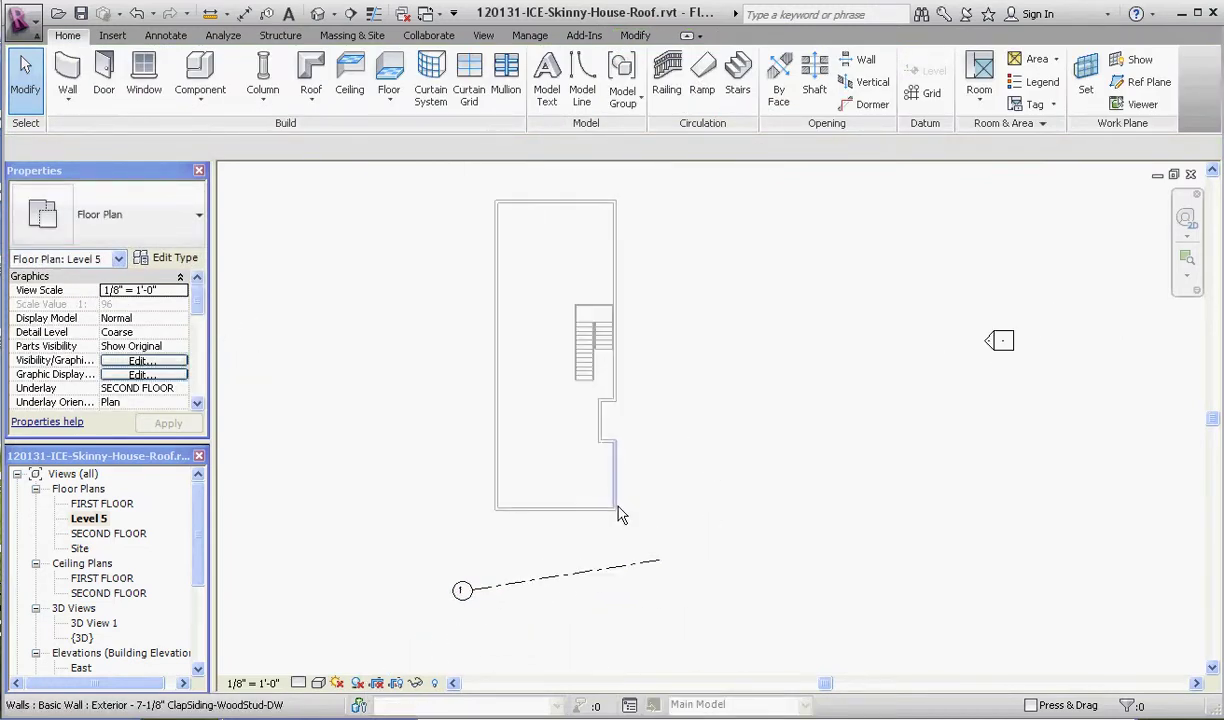
{"action": "scroll", "coordinate": [619, 514], "scroll_direction": "down", "scroll_amount": 1}
{"action": "scroll", "coordinate": [628, 511], "scroll_direction": "up", "scroll_amount": 1}
{"action": "scroll", "coordinate": [630, 520], "scroll_direction": "down", "scroll_amount": 1}
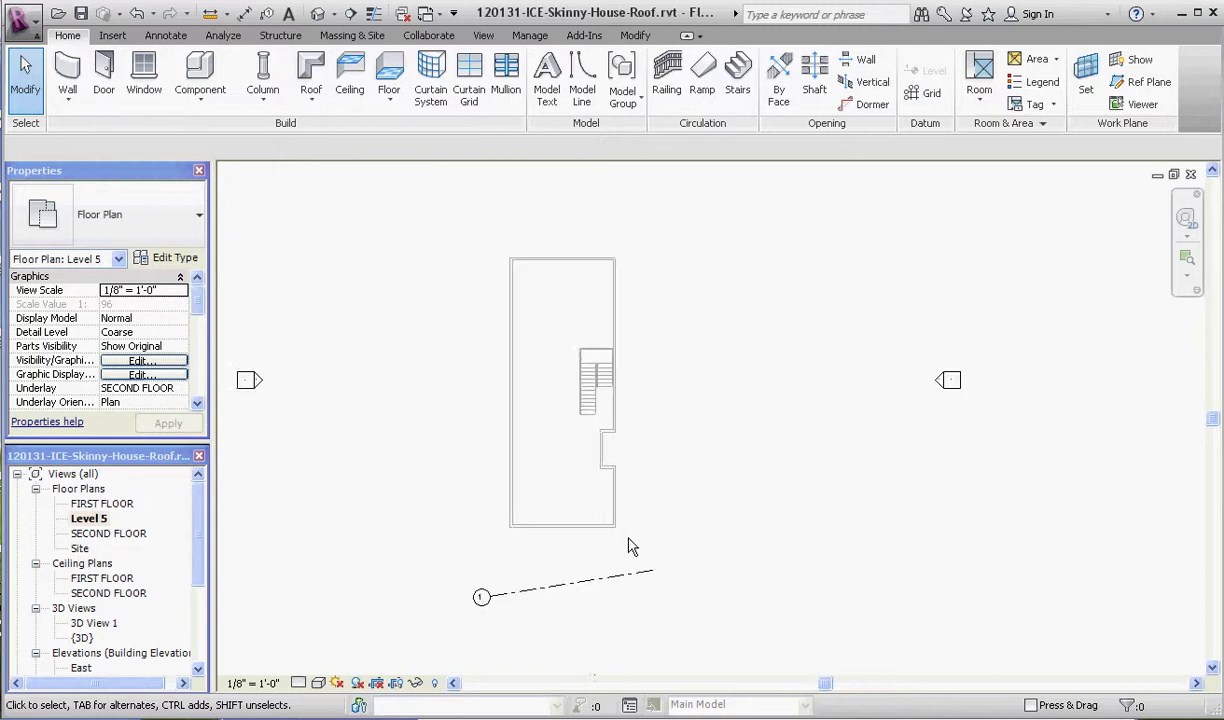
{"action": "scroll", "coordinate": [633, 550], "scroll_direction": "up", "scroll_amount": 1}
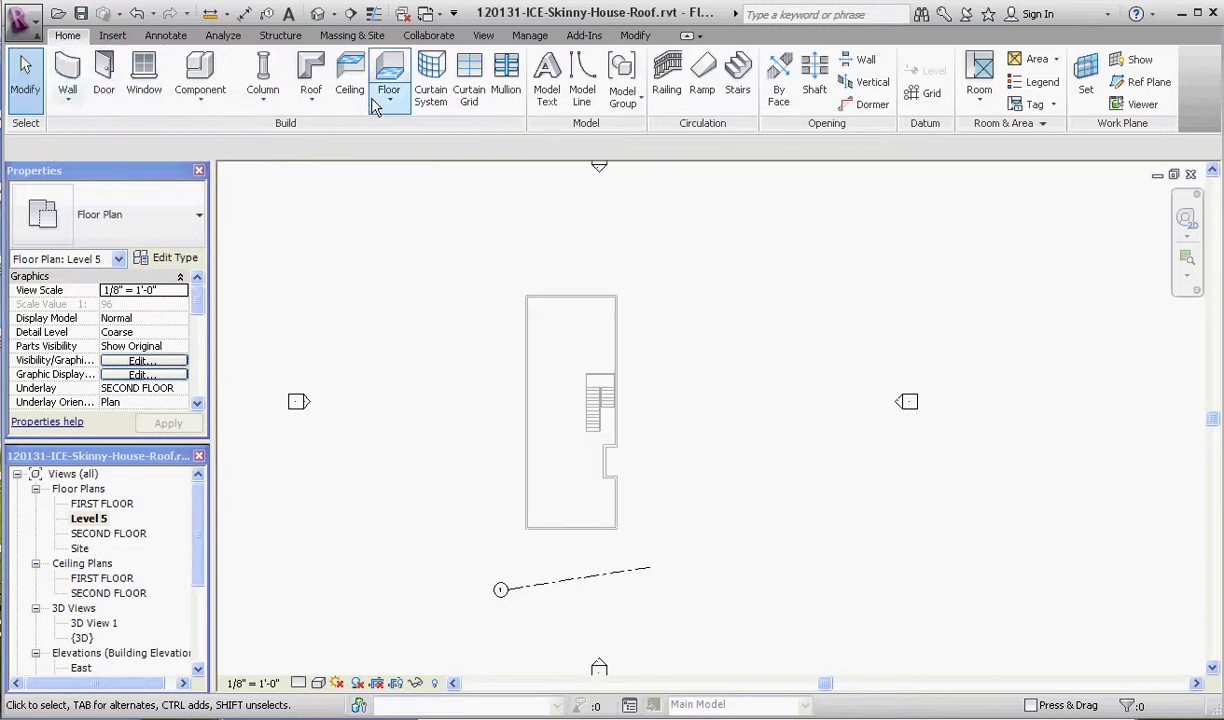
{"action": "left_click", "coordinate": [311, 95]}
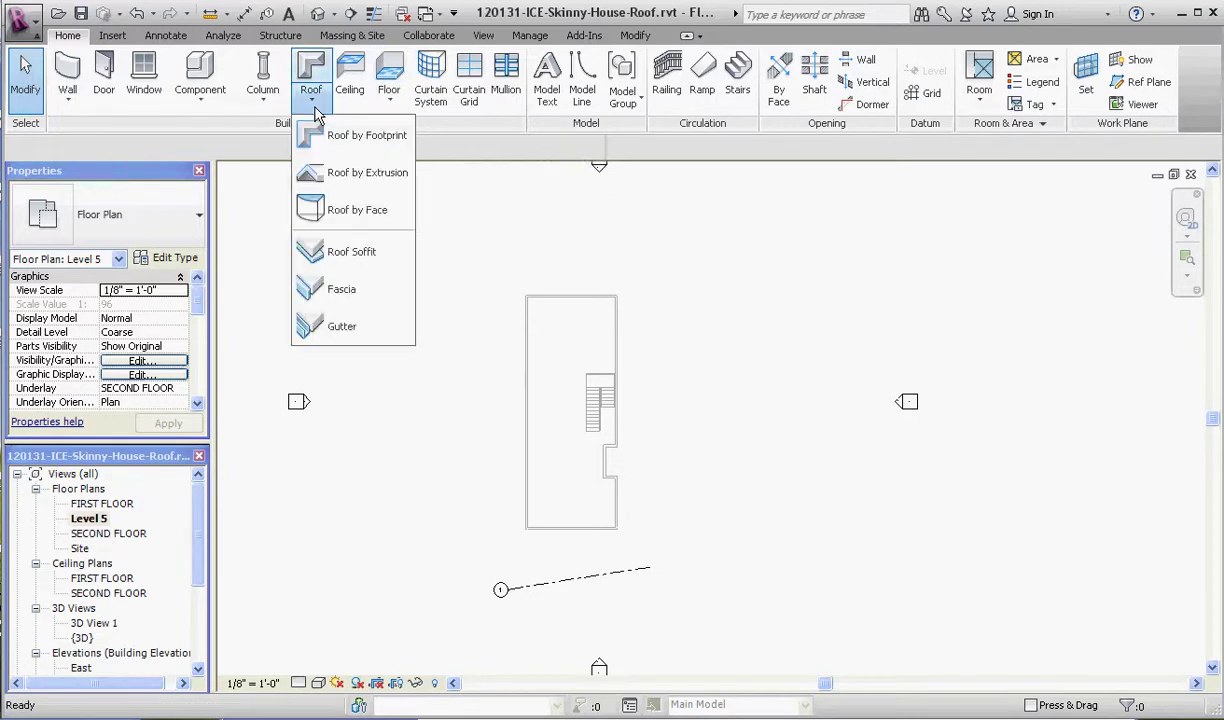
{"action": "left_click", "coordinate": [350, 175]}
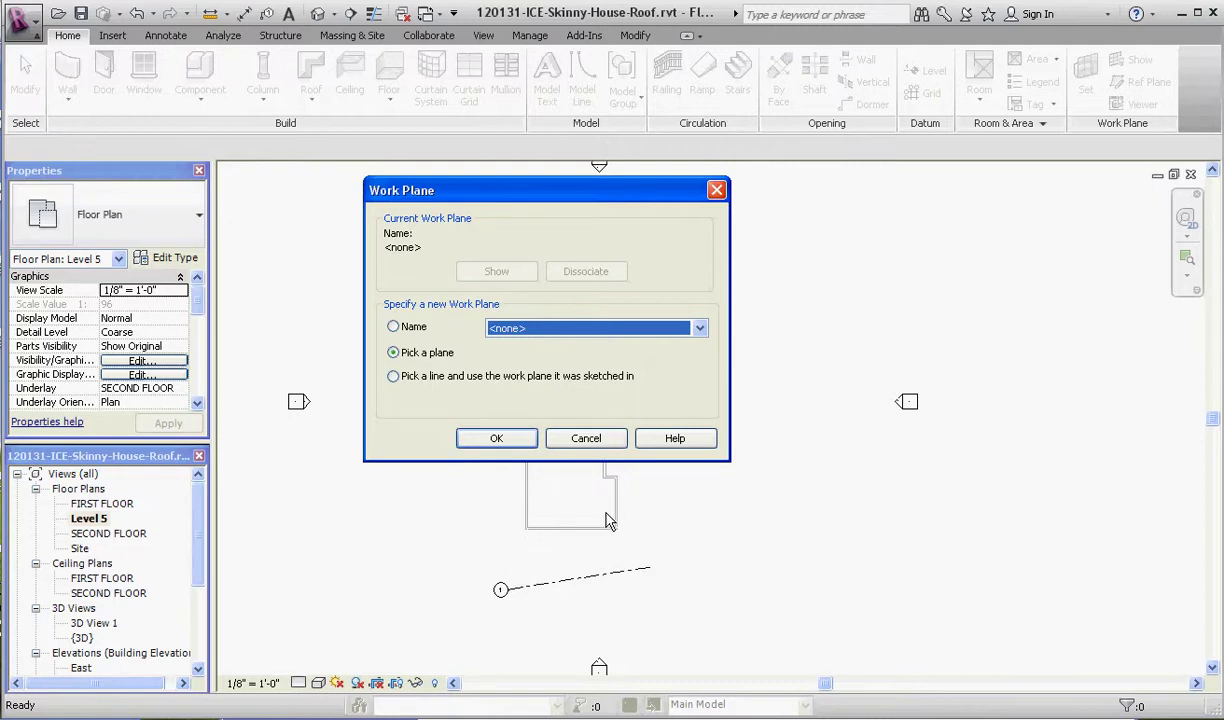
{"action": "left_click", "coordinate": [484, 432]}
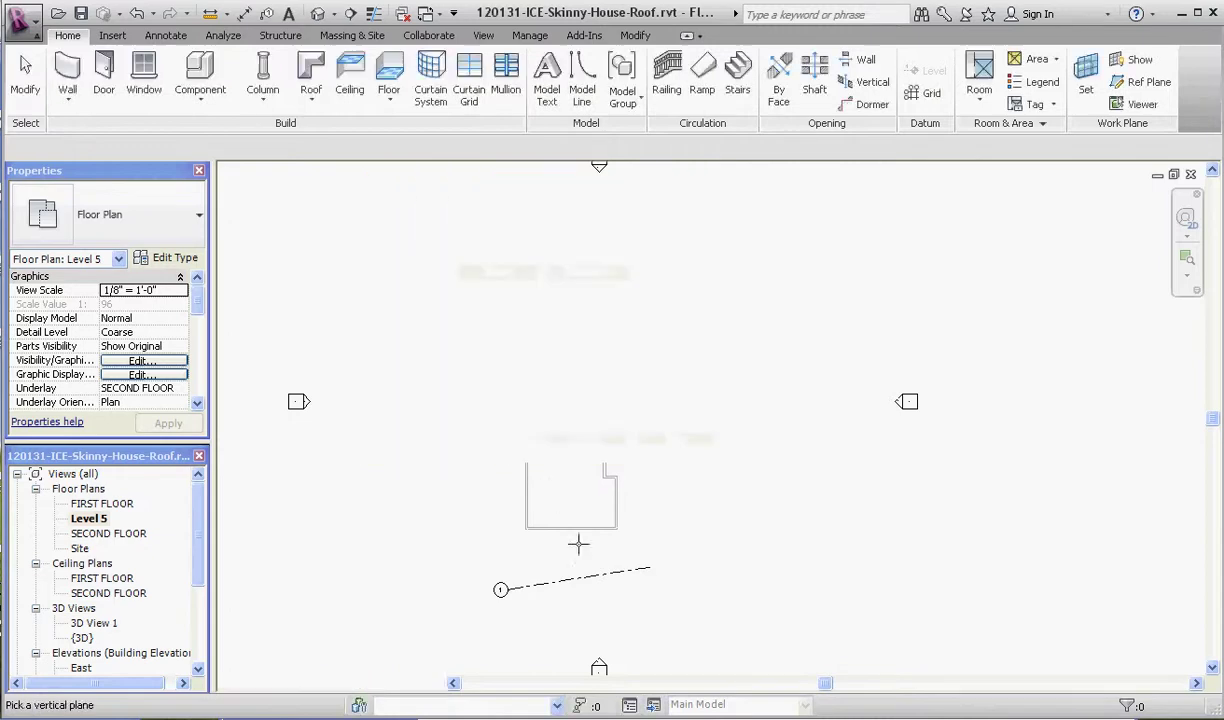
{"action": "left_click", "coordinate": [561, 582]}
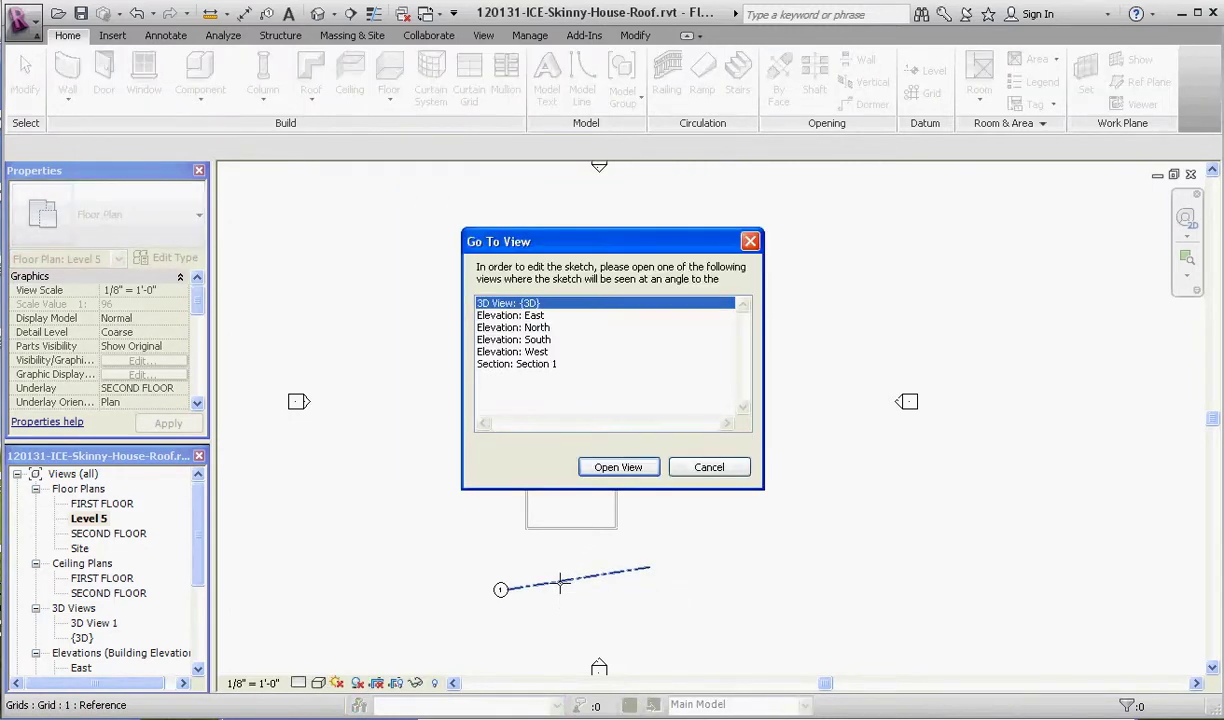
- Sketch the roof in the South elevation, referenced to Level 5 with a 0'-0" offset
{"action": "double_click", "coordinate": [540, 345]}
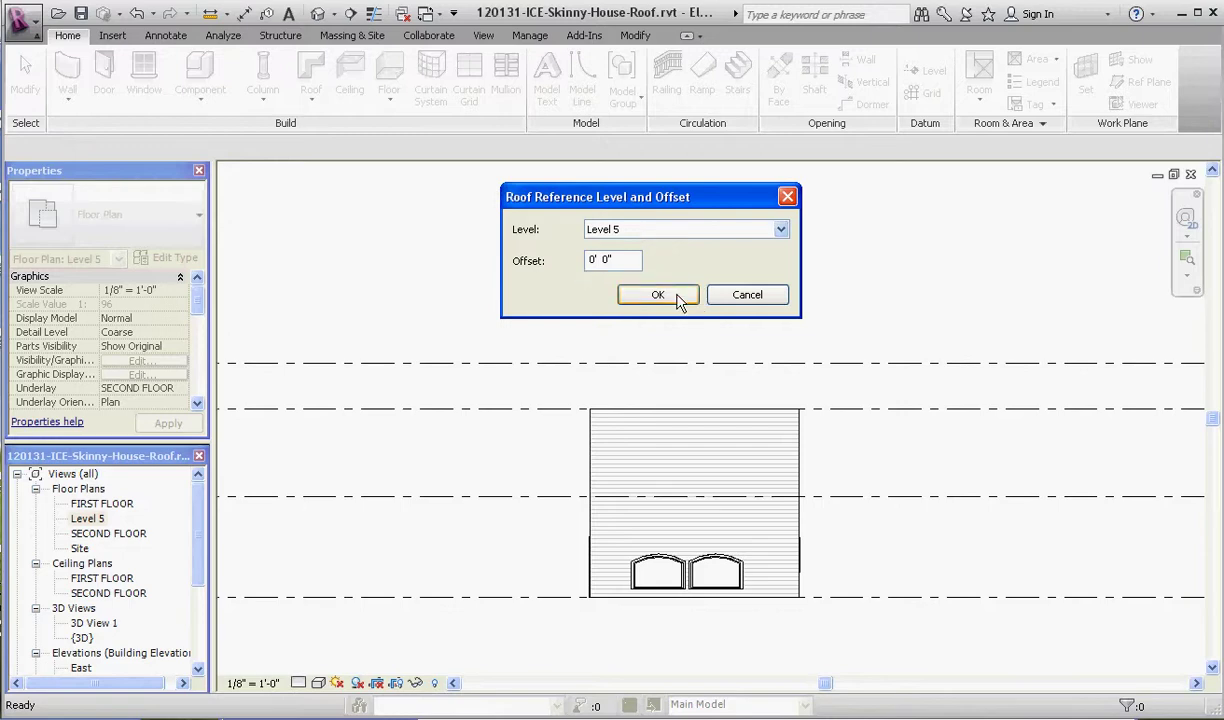
{"action": "left_click", "coordinate": [658, 295]}
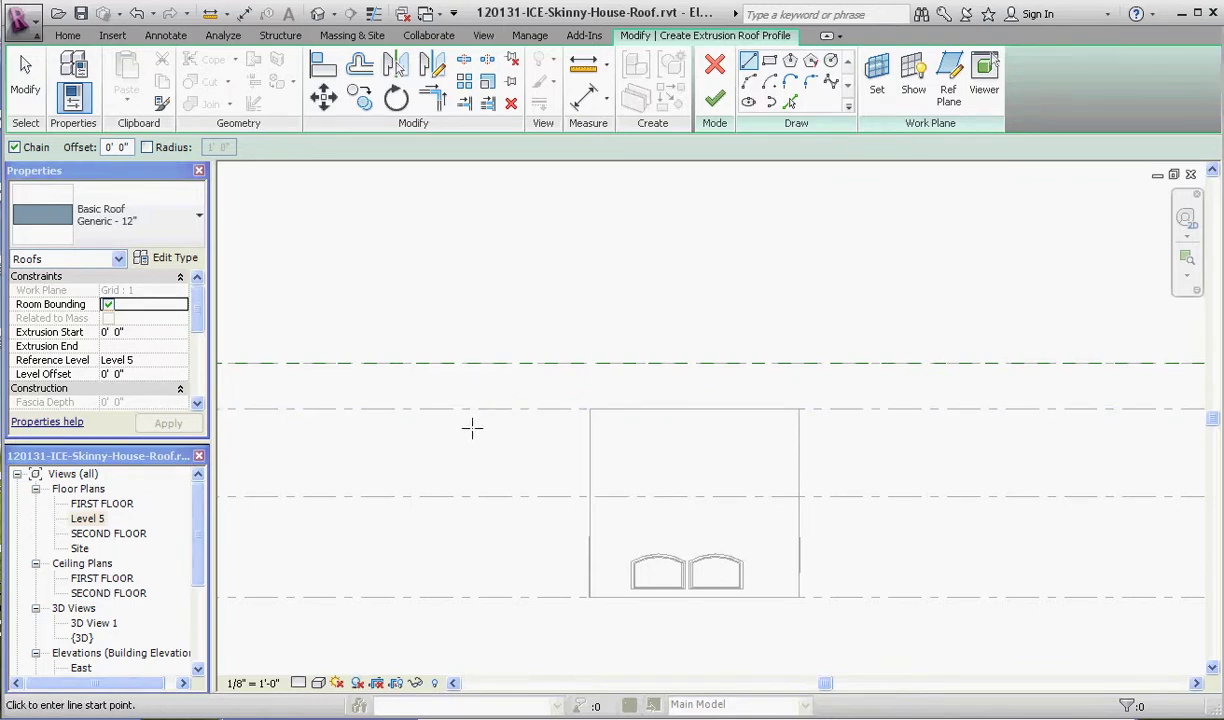
- Draw the first sloped profile lines and an arc forming the dip
{"action": "left_click", "coordinate": [512, 394]}
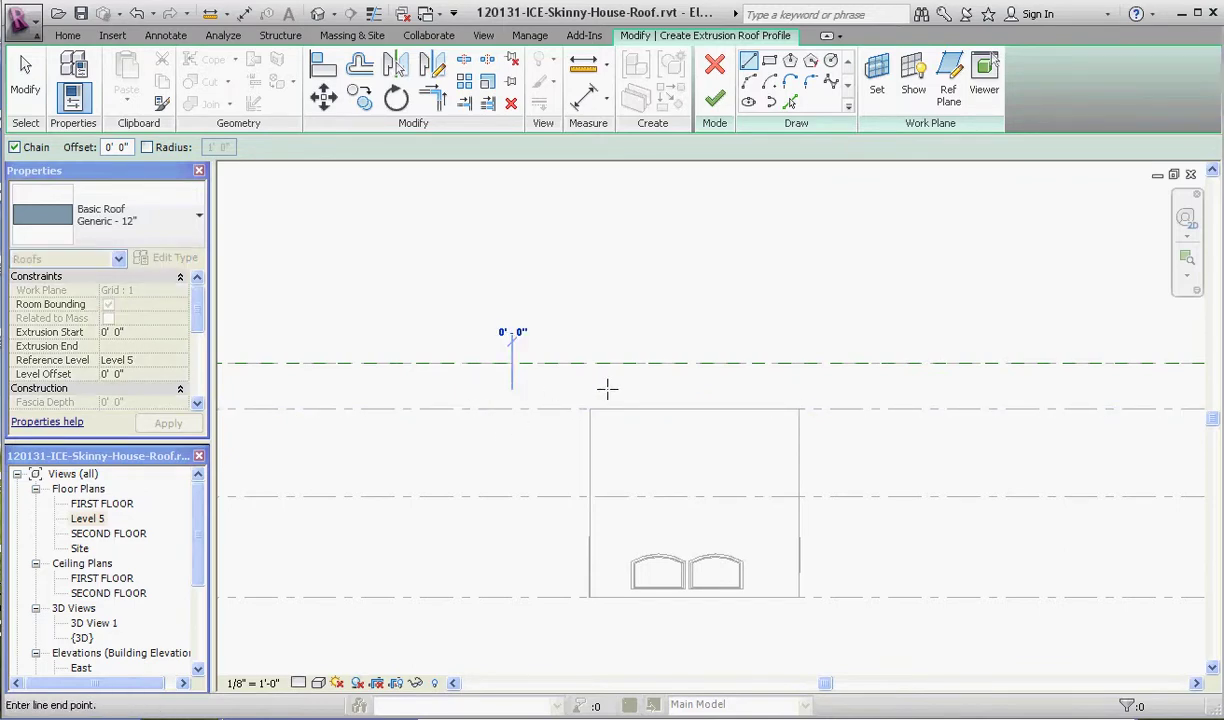
{"action": "scroll", "coordinate": [633, 368], "scroll_direction": "up", "scroll_amount": 3}
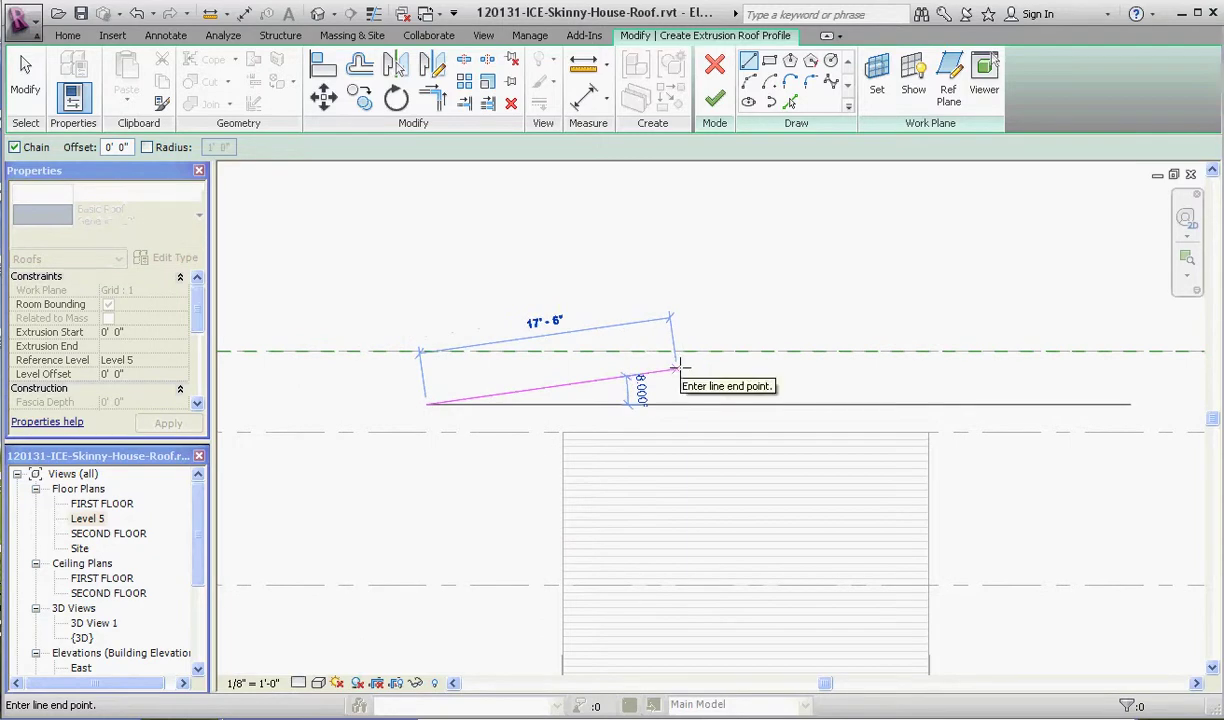
{"action": "left_click", "coordinate": [680, 370]}
{"action": "scroll", "coordinate": [467, 332], "scroll_direction": "down", "scroll_amount": 3}
{"action": "left_click", "coordinate": [701, 372]}
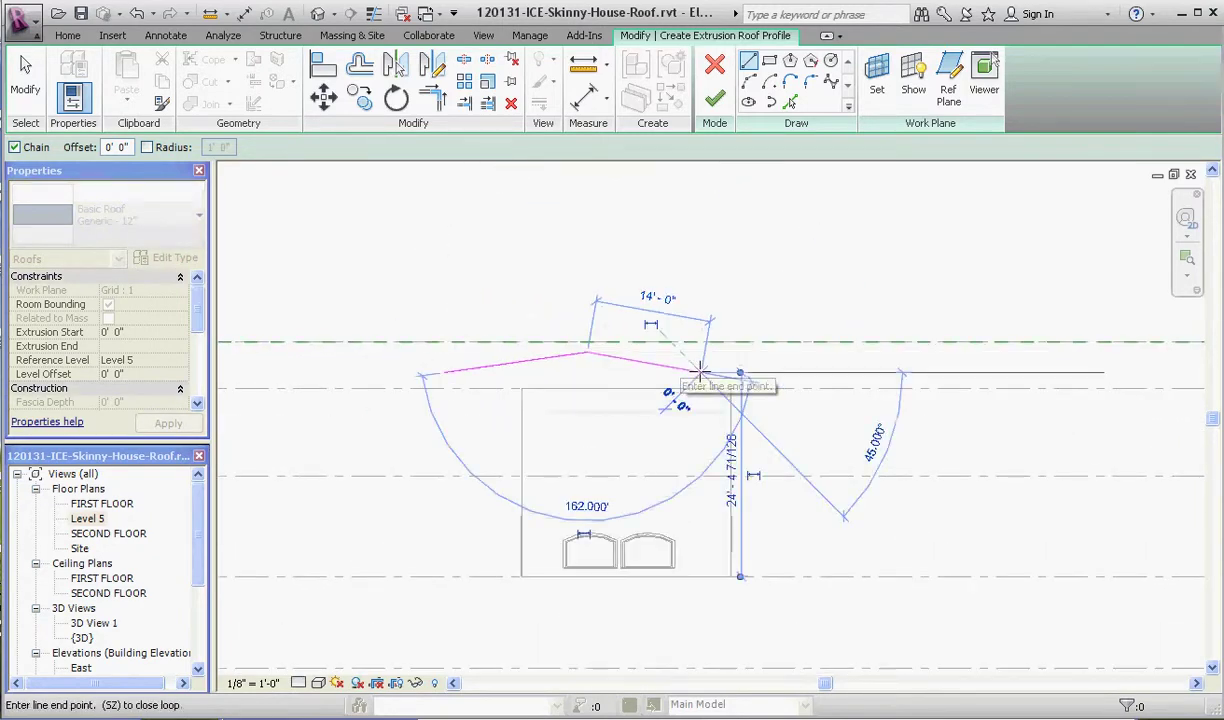
{"action": "left_click", "coordinate": [748, 82]}
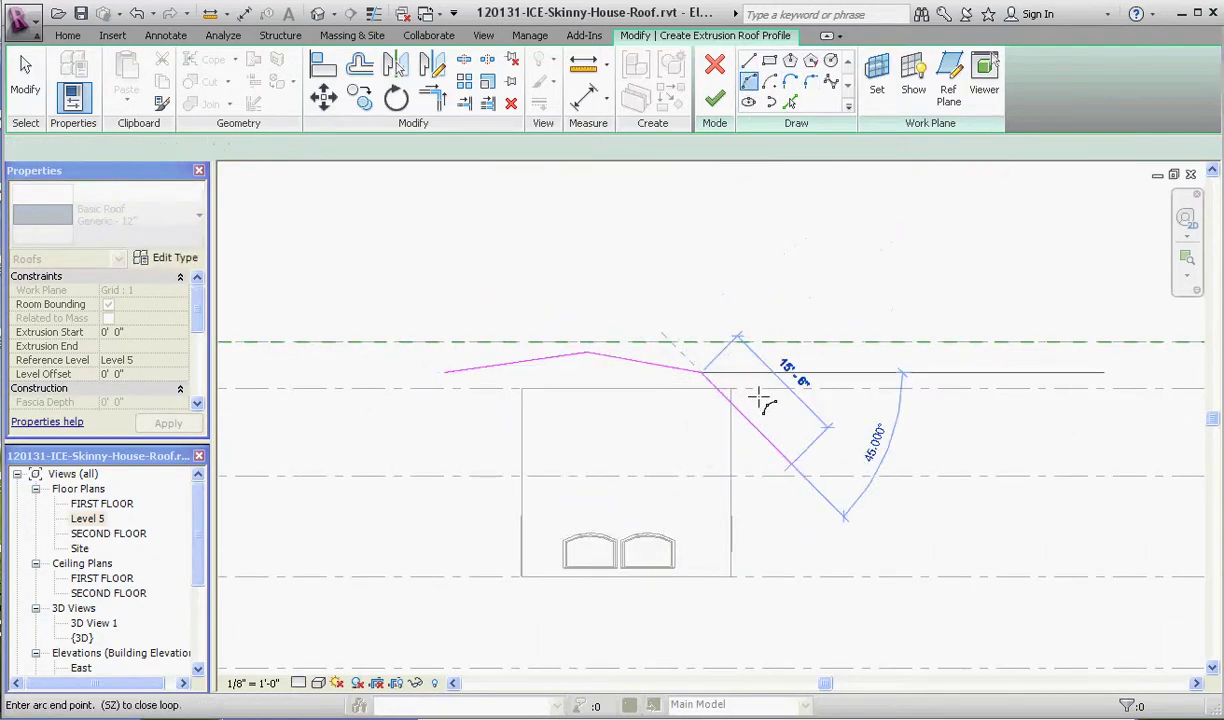
{"action": "scroll", "coordinate": [697, 322], "scroll_direction": "up", "scroll_amount": 4}
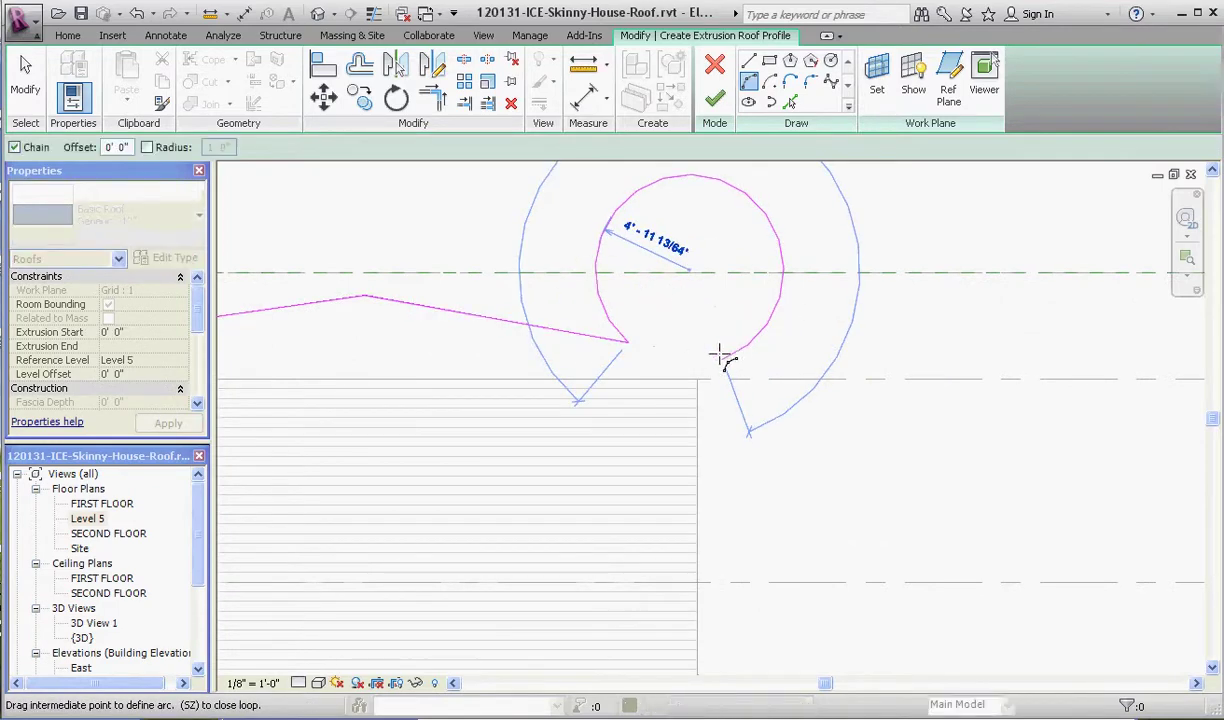
{"action": "scroll", "coordinate": [724, 355], "scroll_direction": "down", "scroll_amount": 2}
{"action": "scroll", "coordinate": [640, 370], "scroll_direction": "up", "scroll_amount": 3}
{"action": "left_click", "coordinate": [656, 351]}
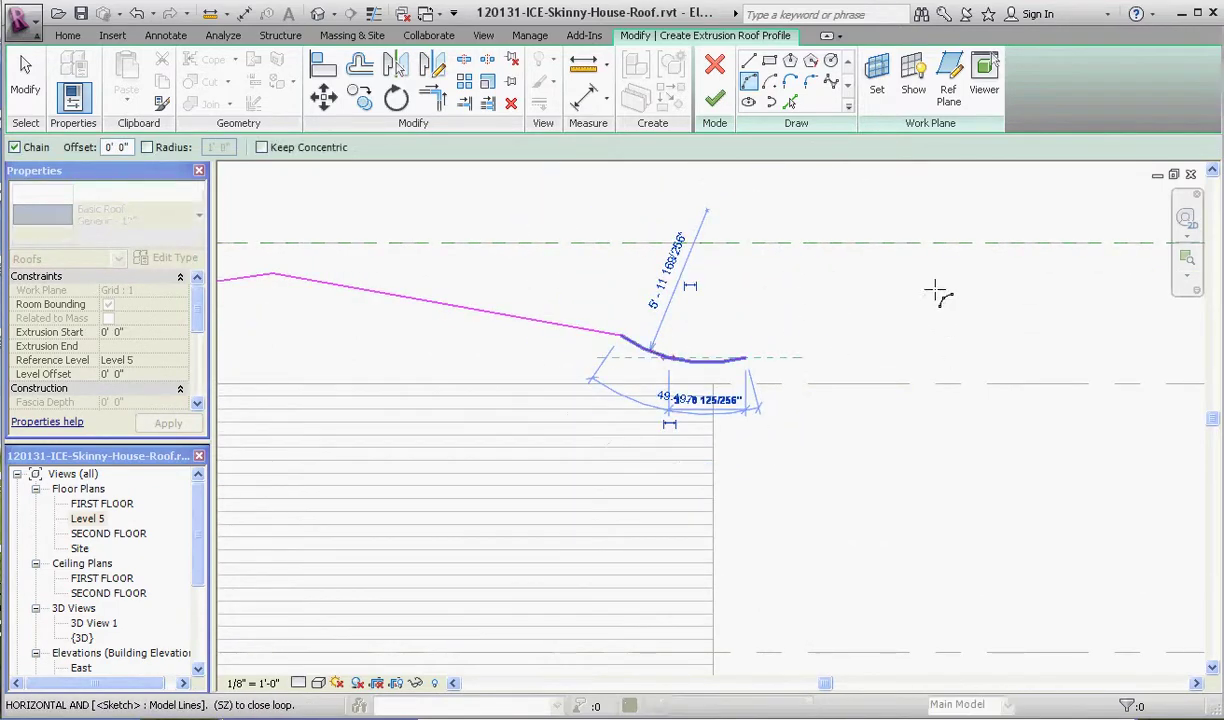
- Add the rising segment and the end segment, then slope the last segment downward
{"action": "left_click", "coordinate": [750, 62]}
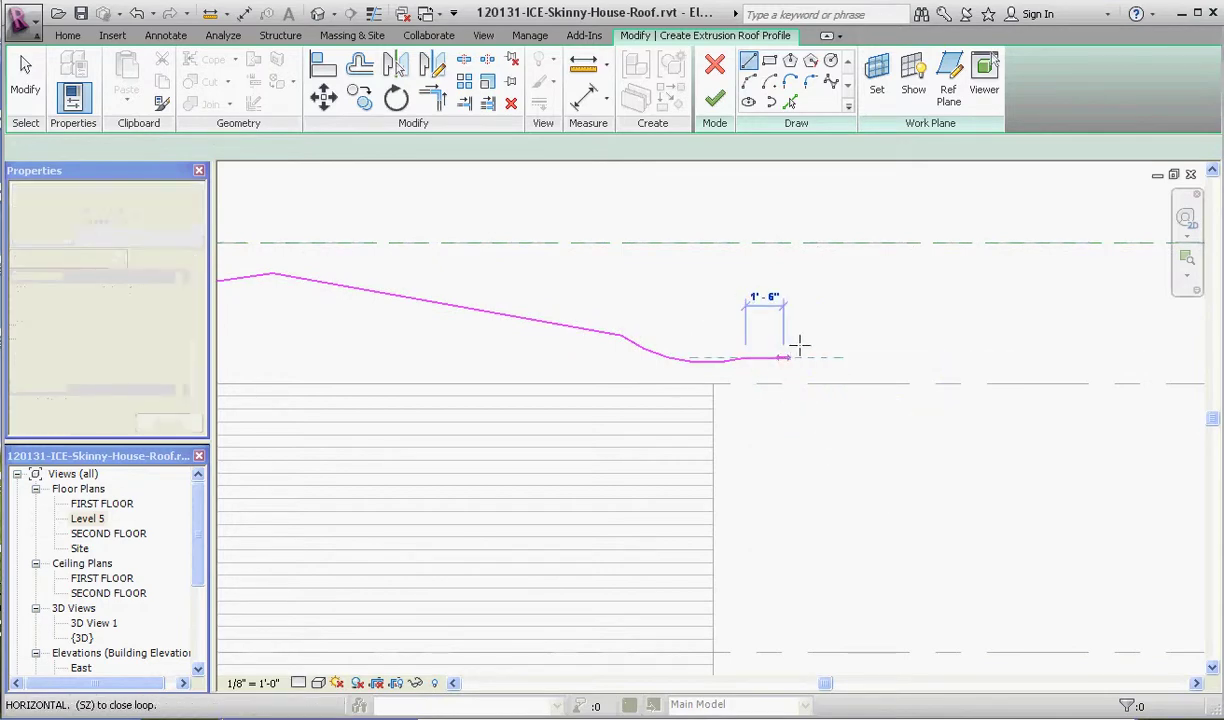
{"action": "left_click", "coordinate": [845, 320]}
{"action": "scroll", "coordinate": [893, 297], "scroll_direction": "down", "scroll_amount": 1}
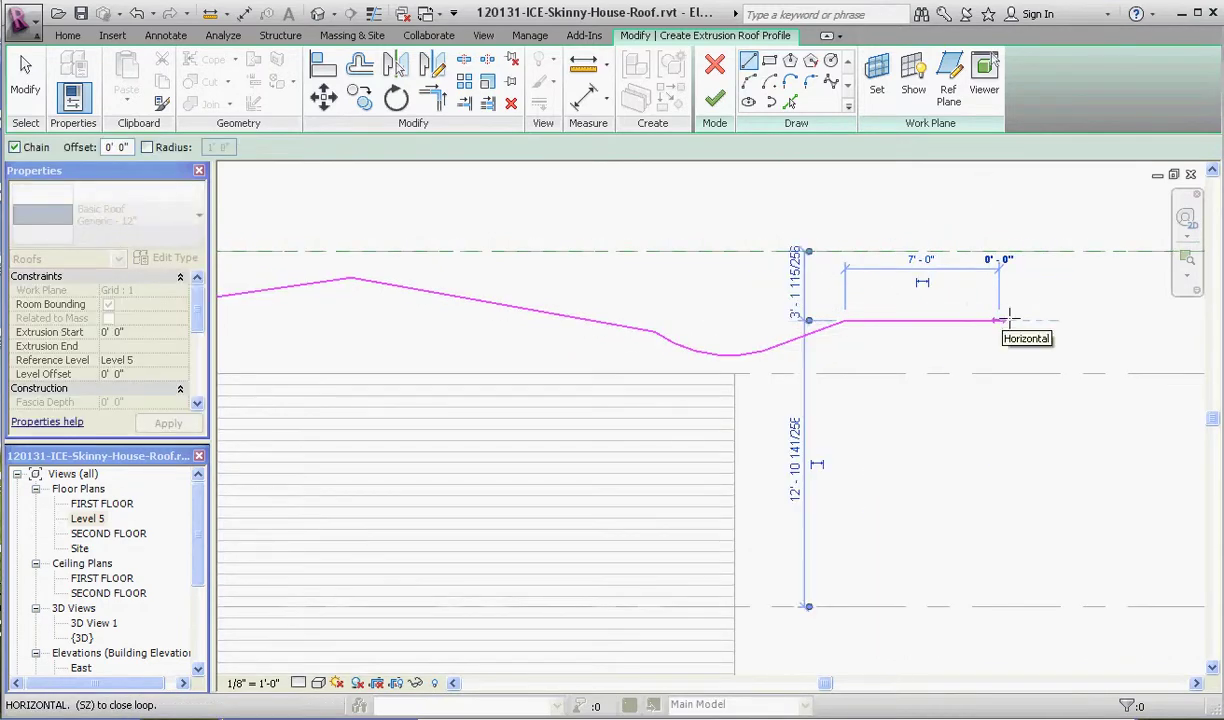
{"action": "left_click", "coordinate": [998, 320]}
{"action": "key", "text": "Escape"}
{"action": "key", "text": "Escape"}
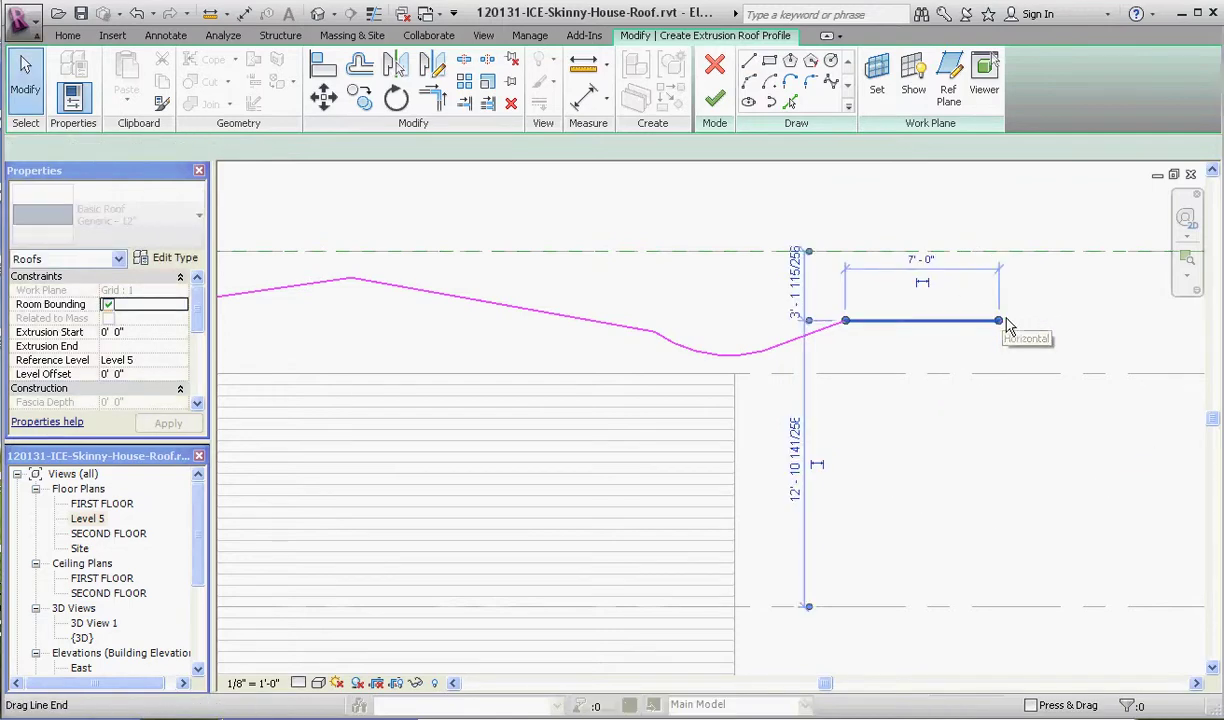
{"action": "left_click", "coordinate": [1007, 347]}
{"action": "key", "text": "Escape"}
{"action": "key", "text": "Escape"}
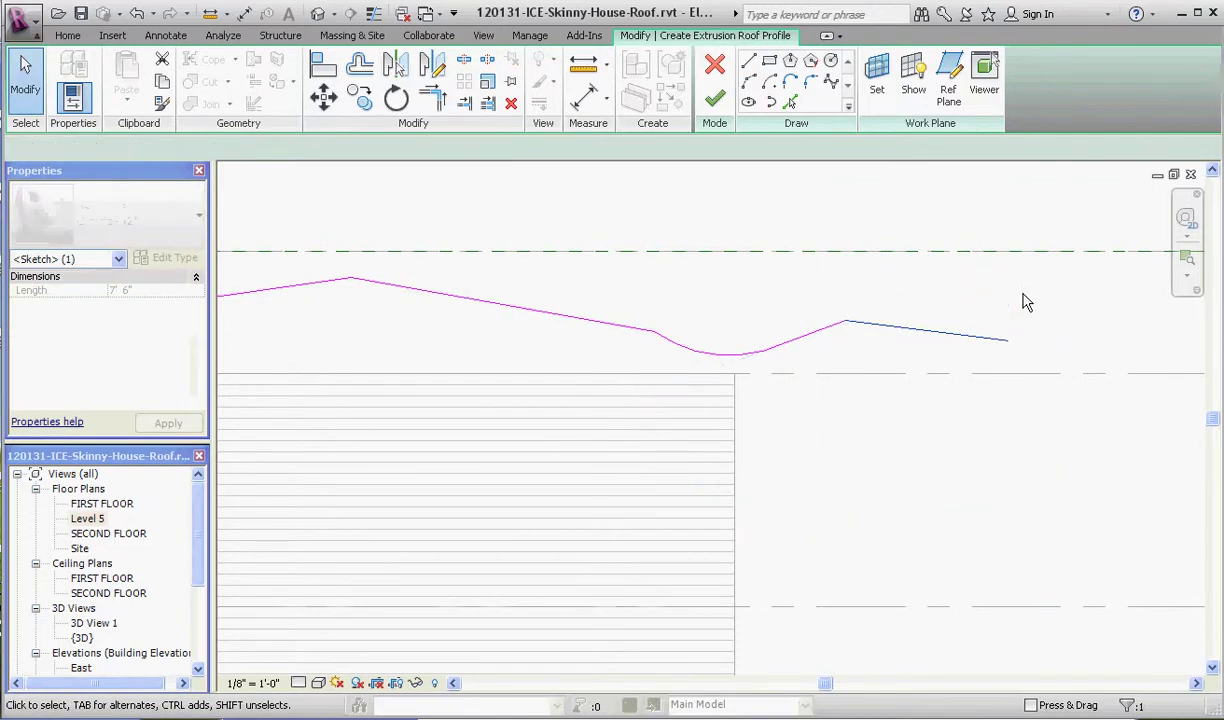
{"action": "scroll", "coordinate": [828, 412], "scroll_direction": "down", "scroll_amount": 4}
{"action": "scroll", "coordinate": [725, 435], "scroll_direction": "up", "scroll_amount": 2}
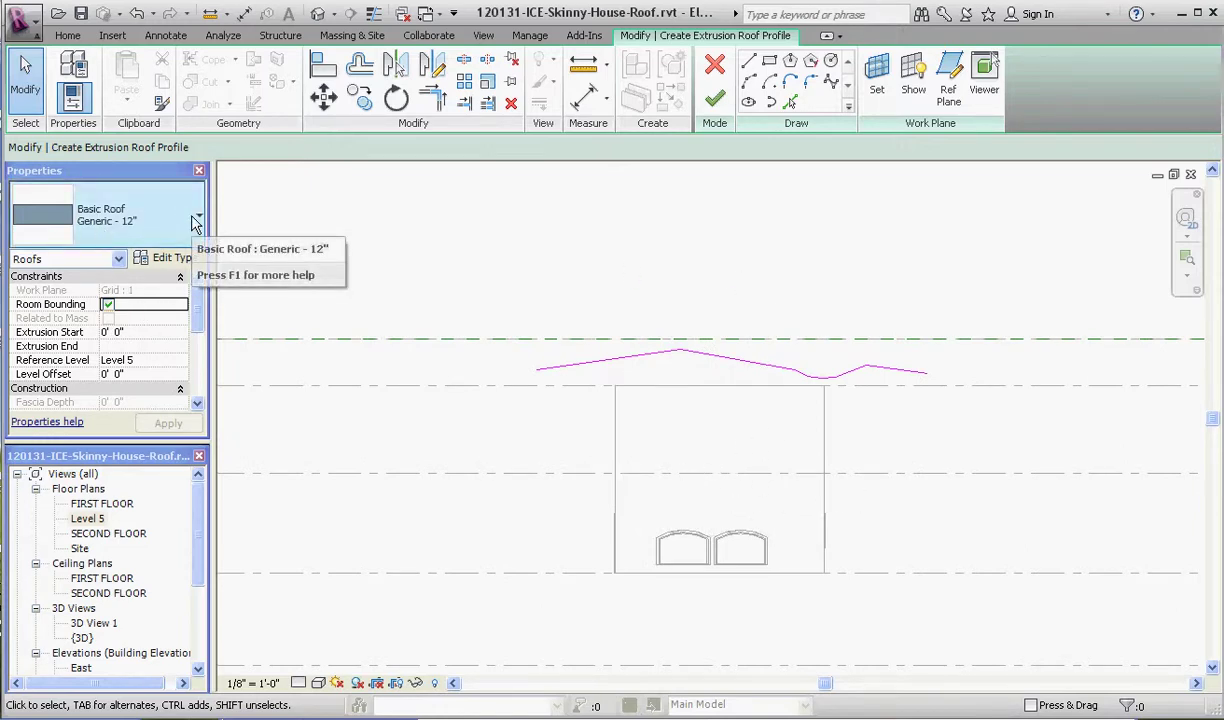
- Finish the sketch to create the Generic - 12" extrusion roof
{"action": "left_click", "coordinate": [716, 101]}
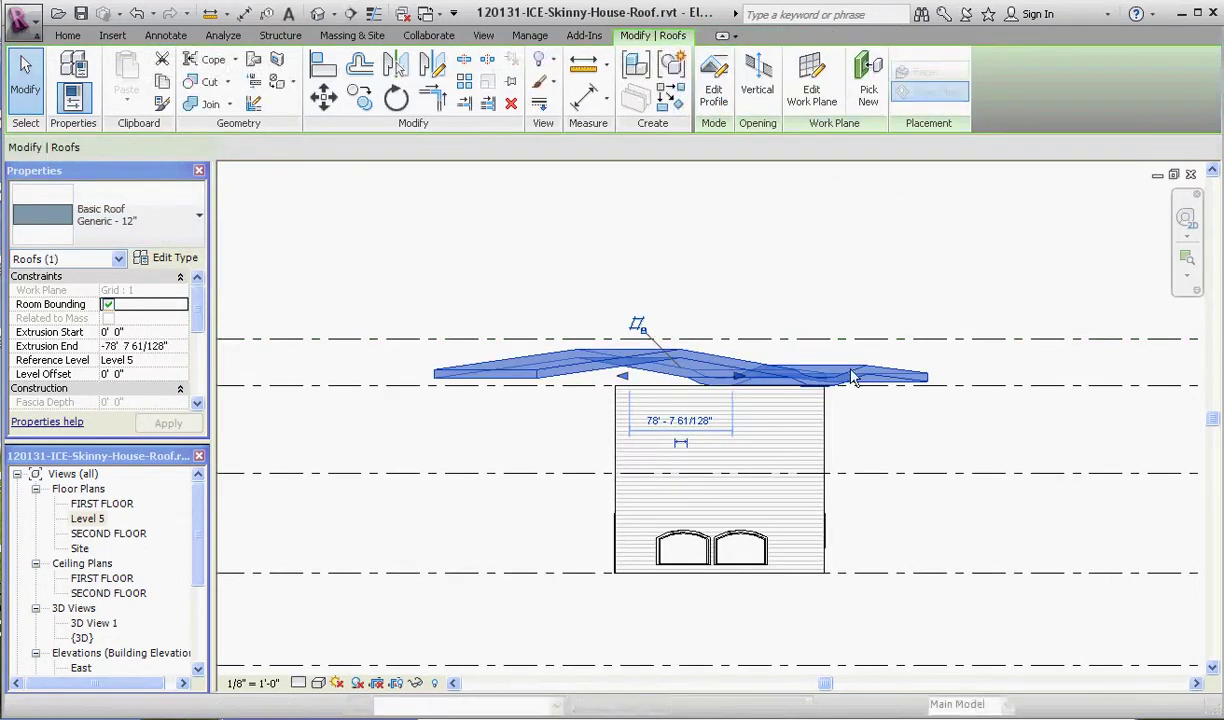
{"action": "scroll", "coordinate": [888, 425], "scroll_direction": "up", "scroll_amount": 3}
{"action": "left_click", "coordinate": [888, 424]}
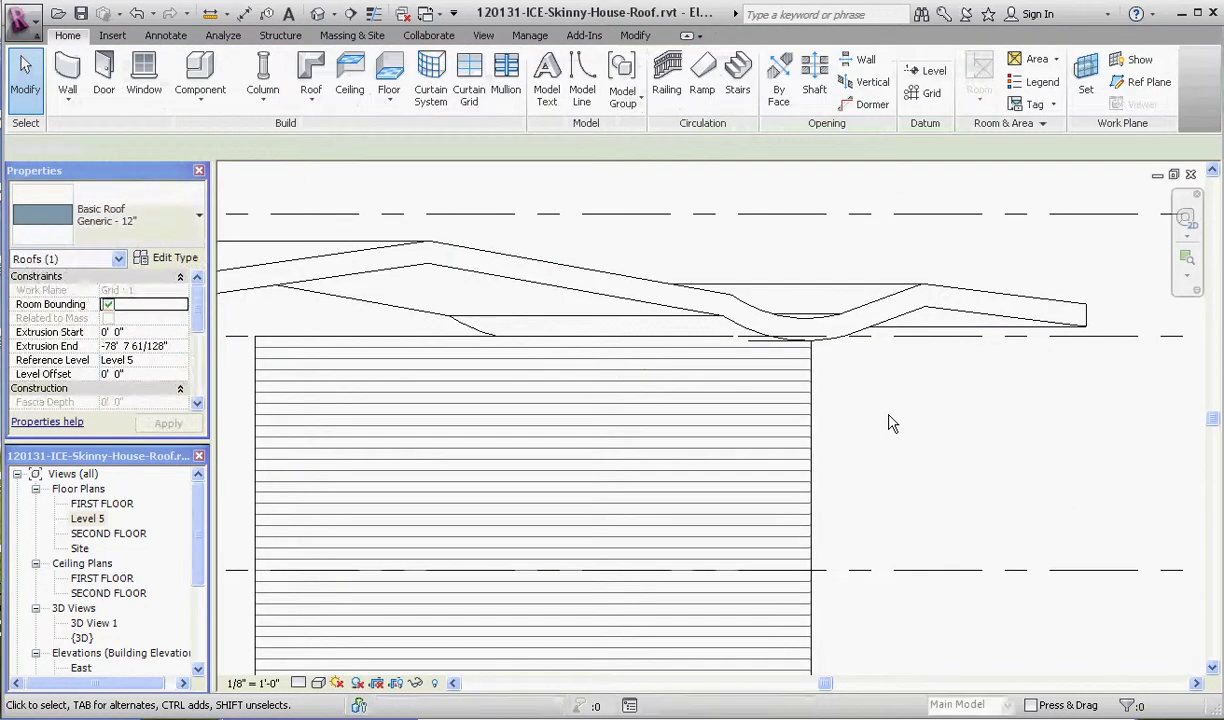
- Drag the roof up slightly so it sits above the house's wall
{"action": "left_click", "coordinate": [893, 328]}
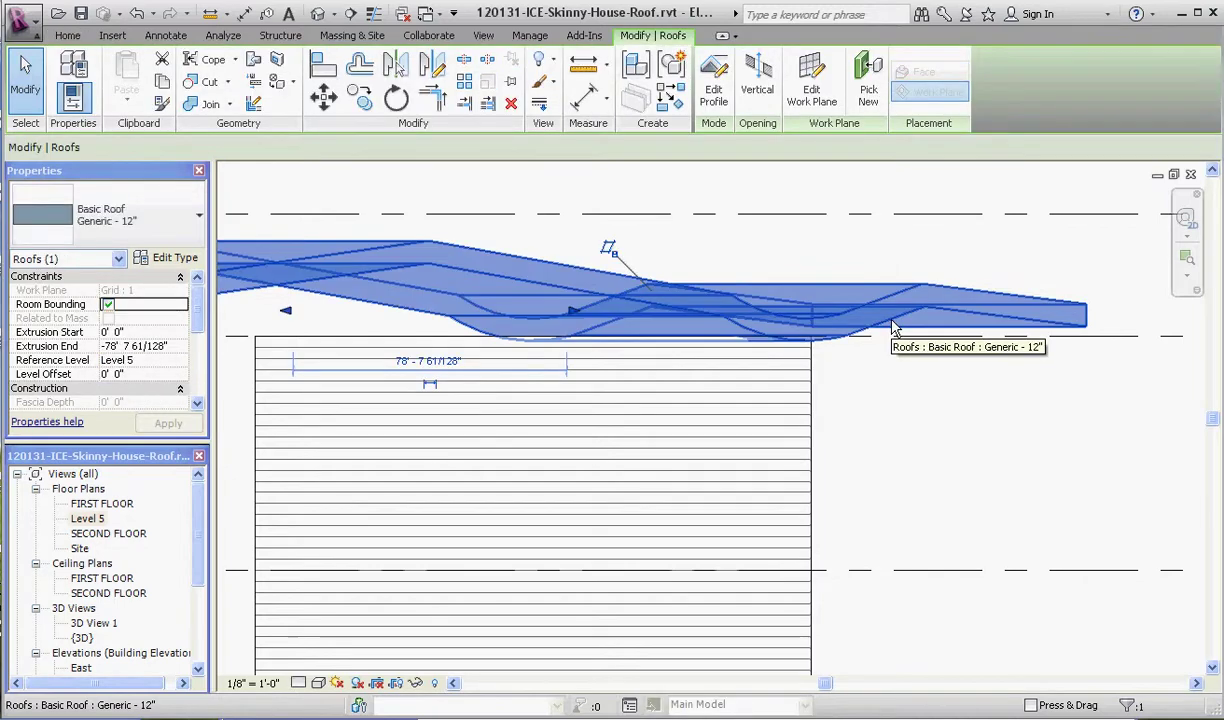
{"action": "left_click_drag", "start_coordinate": [893, 328], "coordinate": [890, 319]}
{"action": "scroll", "coordinate": [900, 312], "scroll_direction": "down", "scroll_amount": 3}
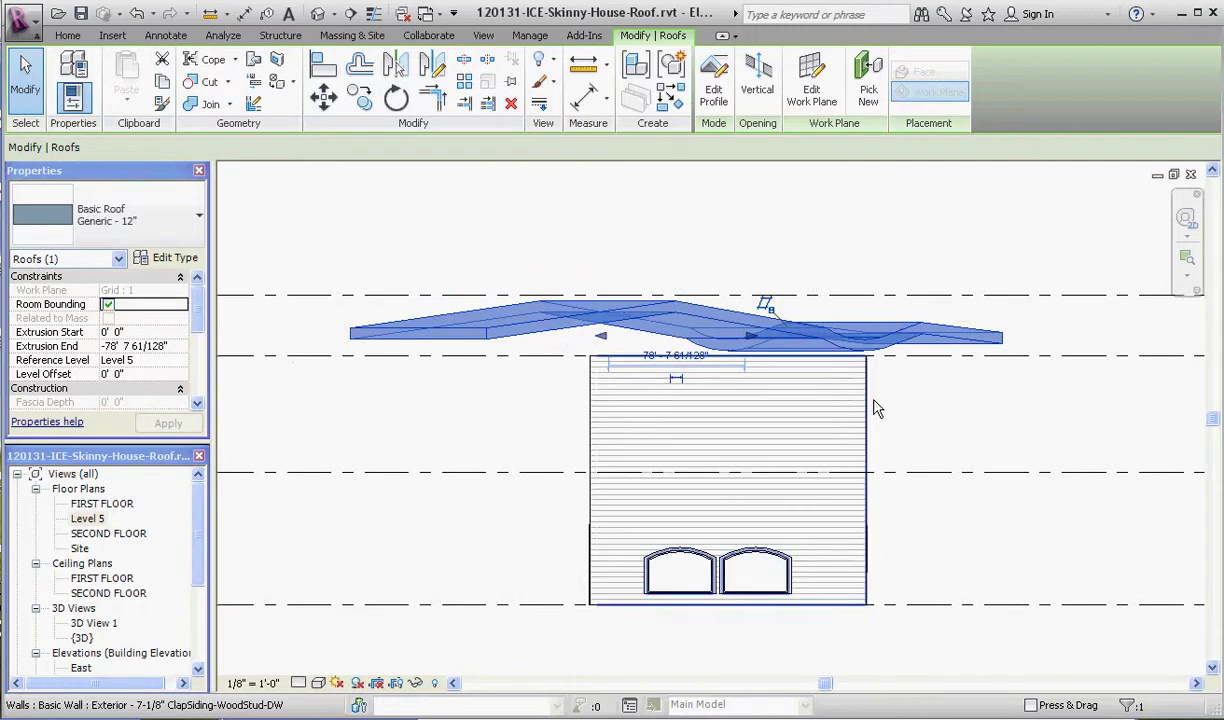
{"action": "scroll", "coordinate": [893, 385], "scroll_direction": "up", "scroll_amount": 2}
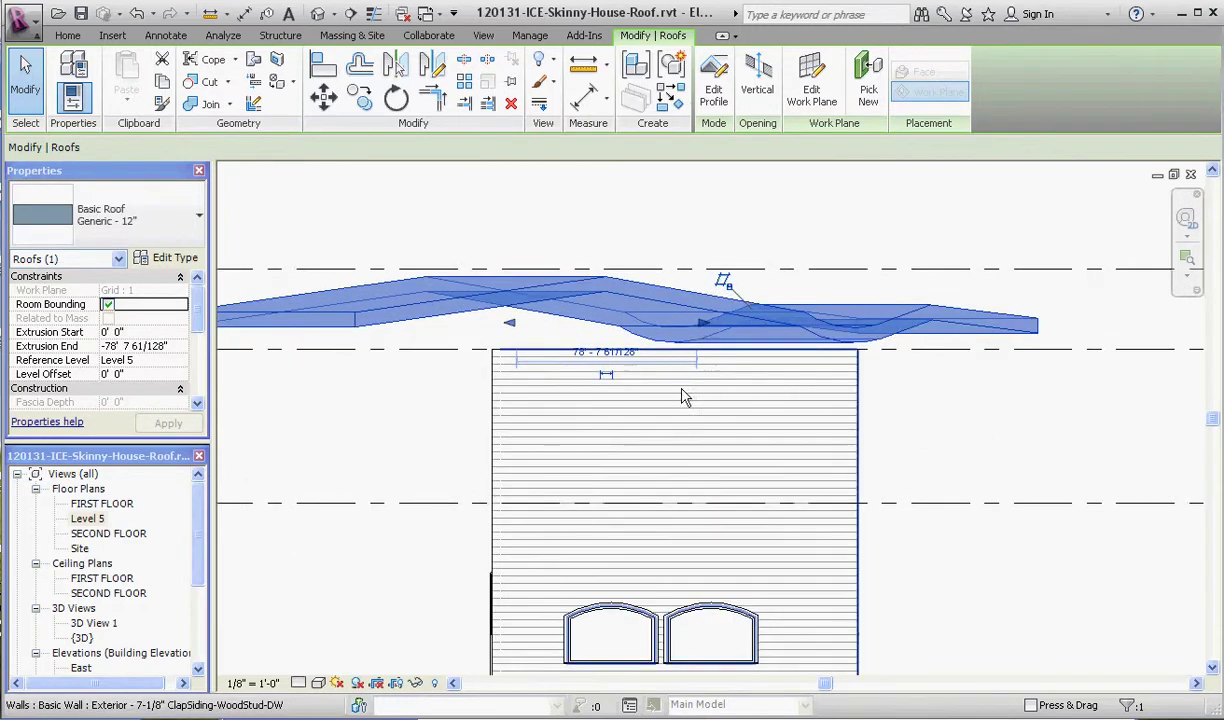
{"action": "left_click", "coordinate": [1007, 422]}
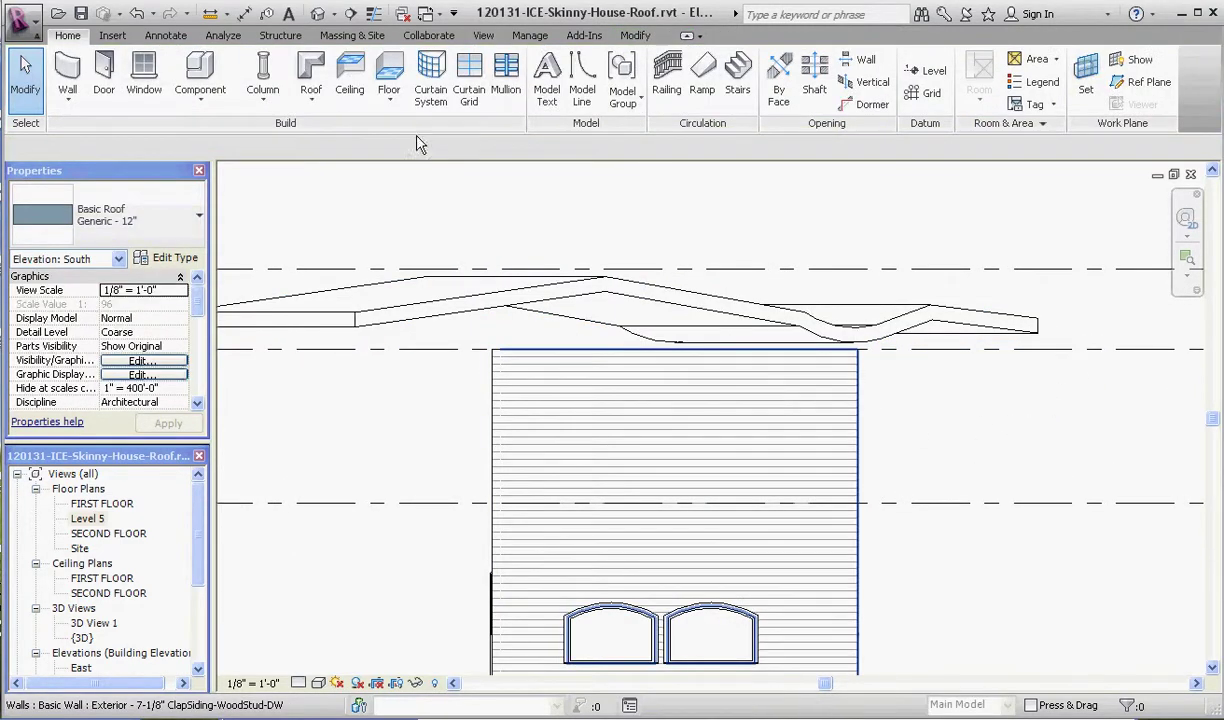
{"action": "scroll", "coordinate": [560, 500], "scroll_direction": "up", "scroll_amount": 2}
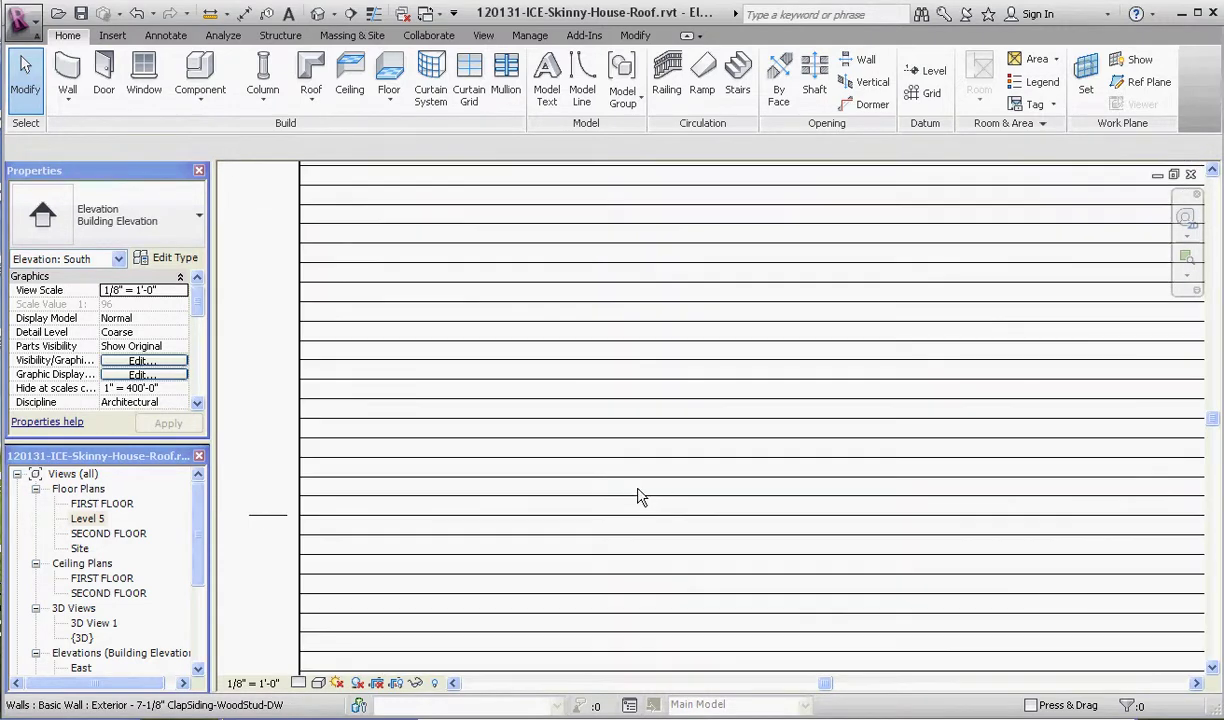
- In the {3D} view, stretch the roof's extrusion end out to about -90' 0 37/64"
{"action": "scroll", "coordinate": [637, 494], "scroll_direction": "down", "scroll_amount": 4}
{"action": "double_click", "coordinate": [80, 639]}
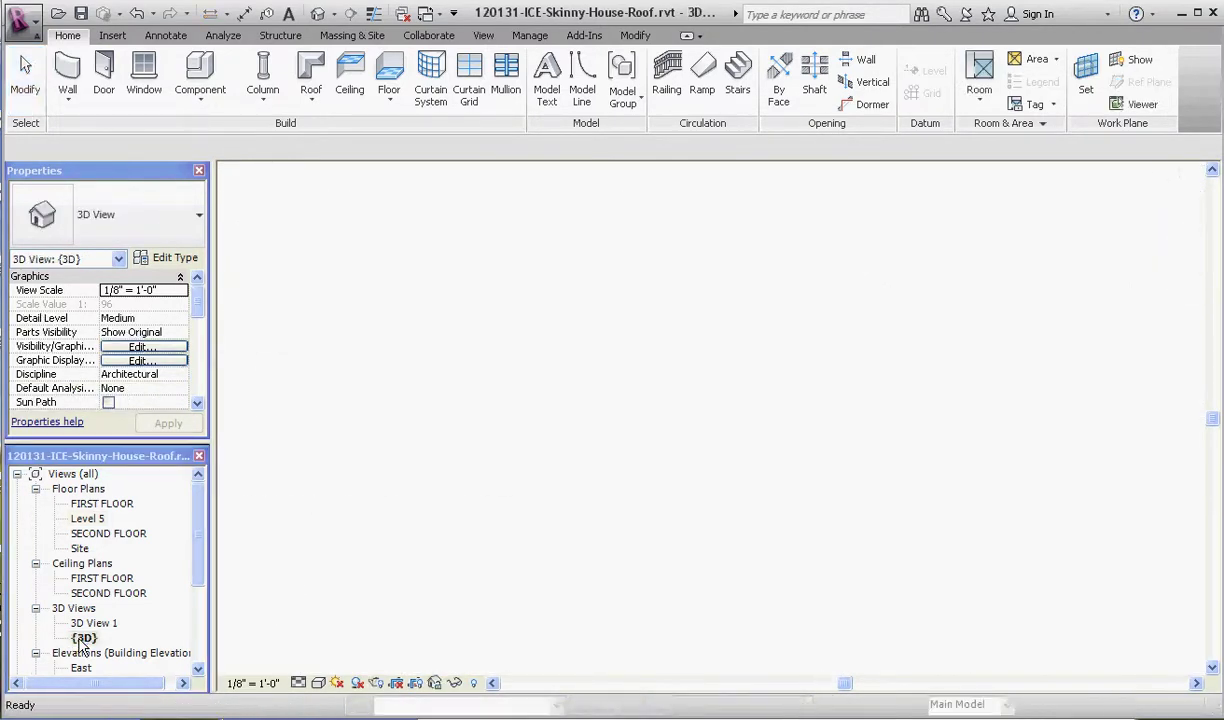
{"action": "middle_click_drag", "start_coordinate": [700, 588], "coordinate": [650, 628], "text": "shift"}
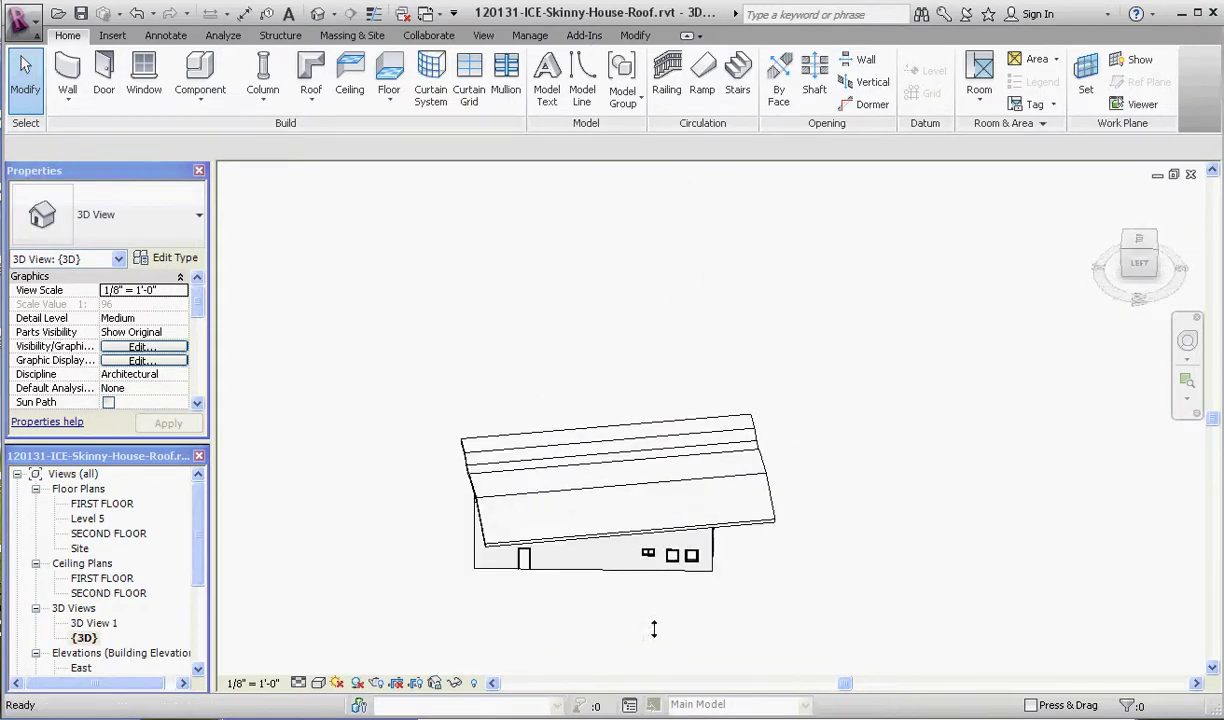
{"action": "left_click", "coordinate": [488, 540]}
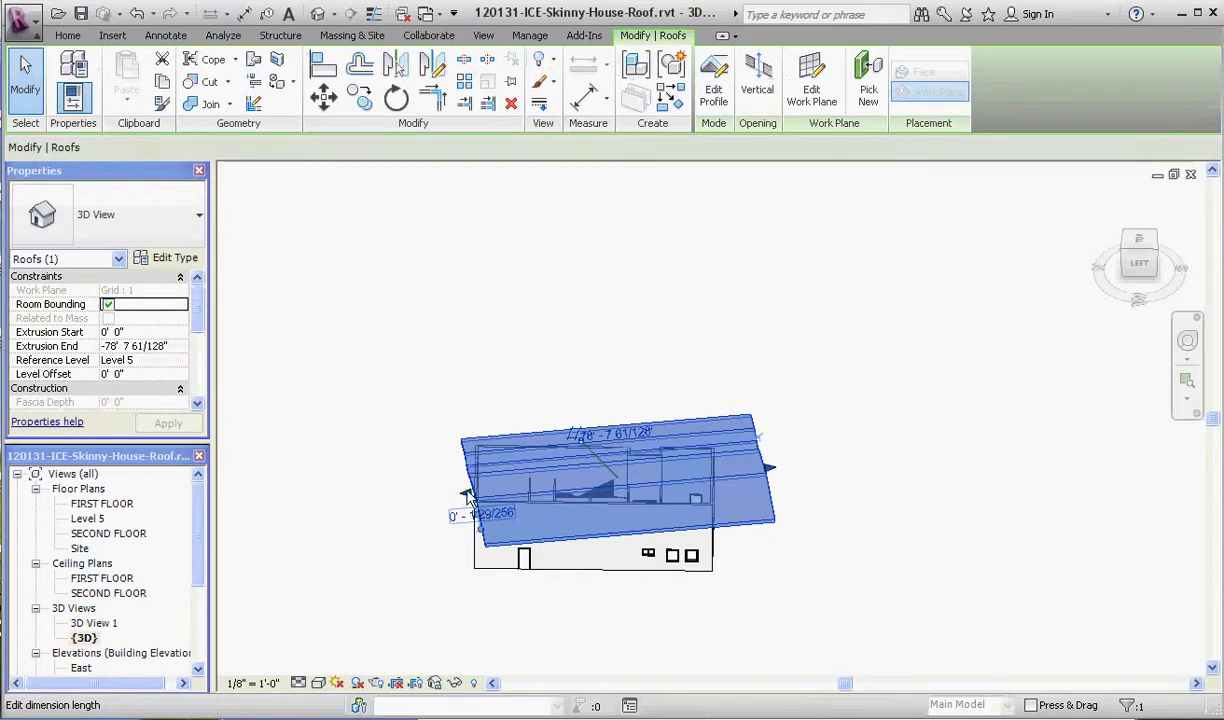
{"action": "left_click_drag", "start_coordinate": [455, 506], "coordinate": [433, 510]}
{"action": "left_click", "coordinate": [749, 614]}
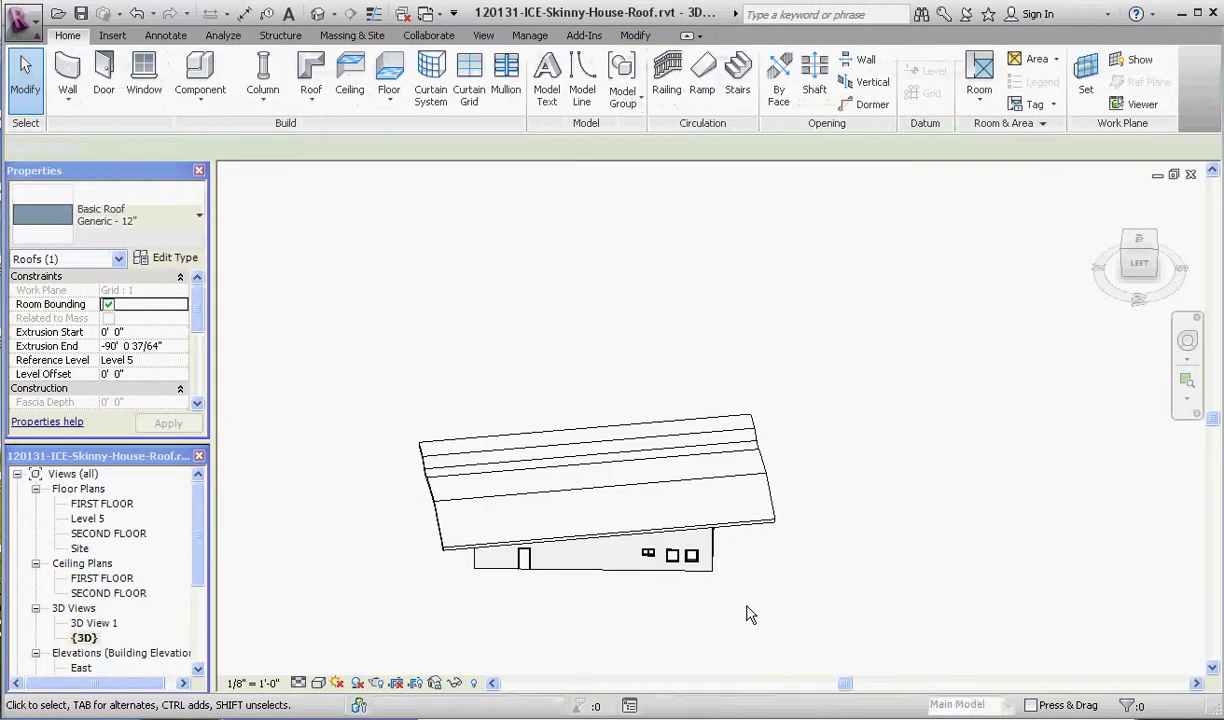
{"action": "middle_click_drag", "start_coordinate": [716, 600], "coordinate": [488, 409], "text": "shift"}
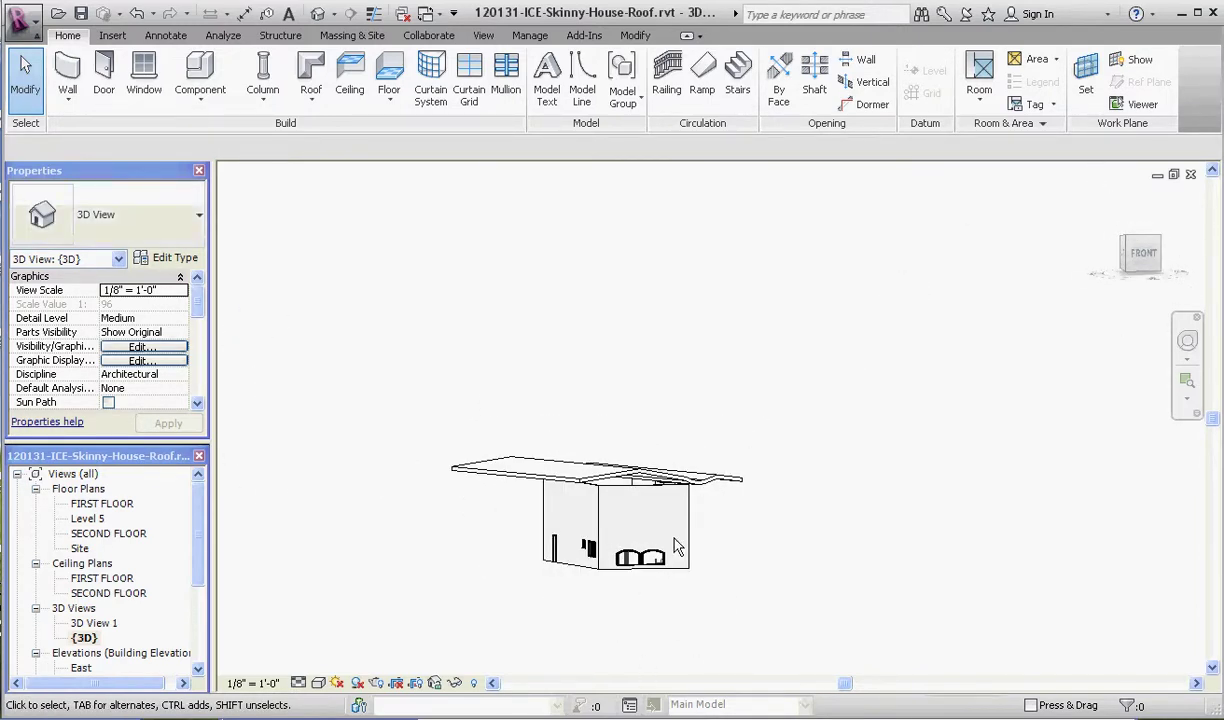
- Attach the front exterior wall's top to the extrusion roof
{"action": "scroll", "coordinate": [660, 520], "scroll_direction": "up", "scroll_amount": 2}
{"action": "left_click", "coordinate": [631, 495]}
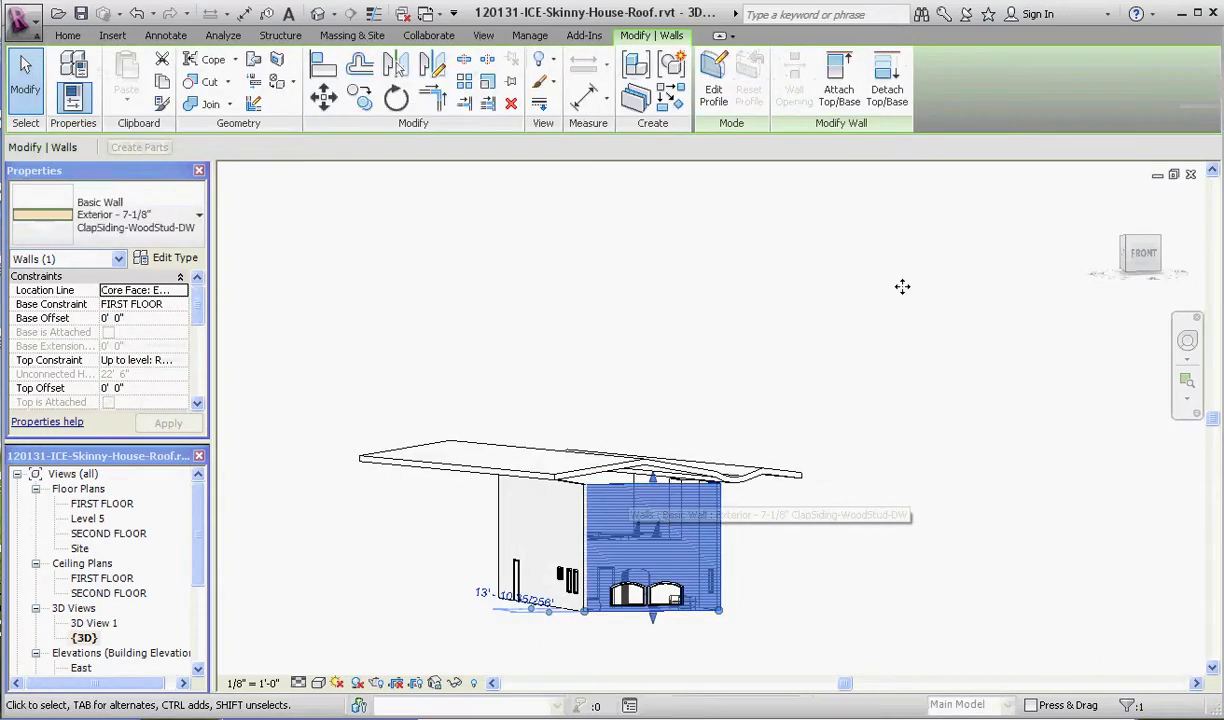
{"action": "left_click", "coordinate": [838, 80]}
{"action": "scroll", "coordinate": [608, 472], "scroll_direction": "up", "scroll_amount": 2}
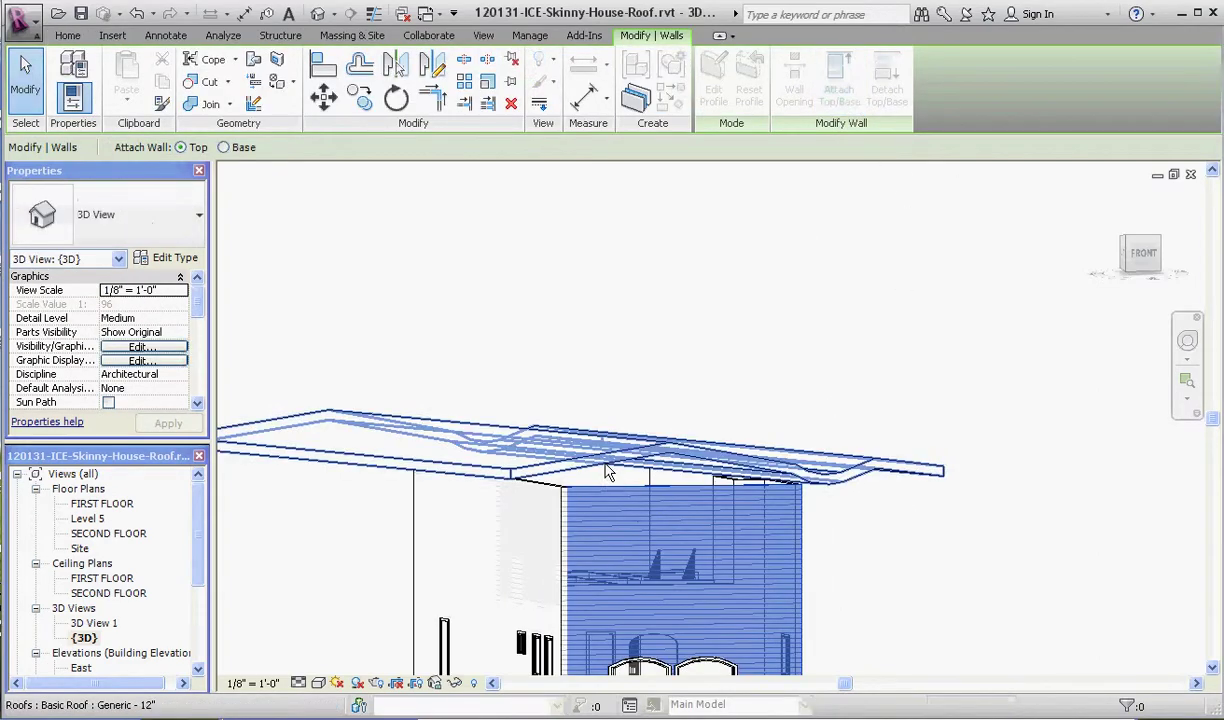
{"action": "left_click", "coordinate": [605, 478]}
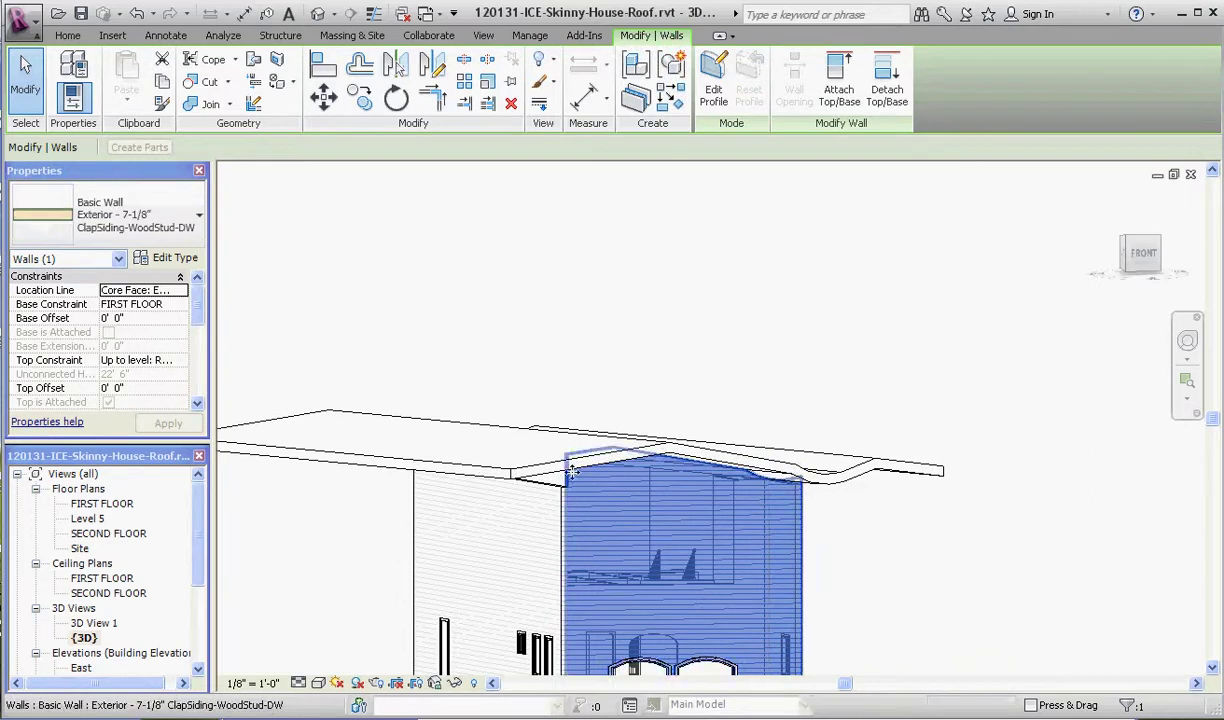
- Attach the adjoining left side wall's top to the roof as well
{"action": "left_click", "coordinate": [540, 470]}
{"action": "left_click", "coordinate": [540, 466]}
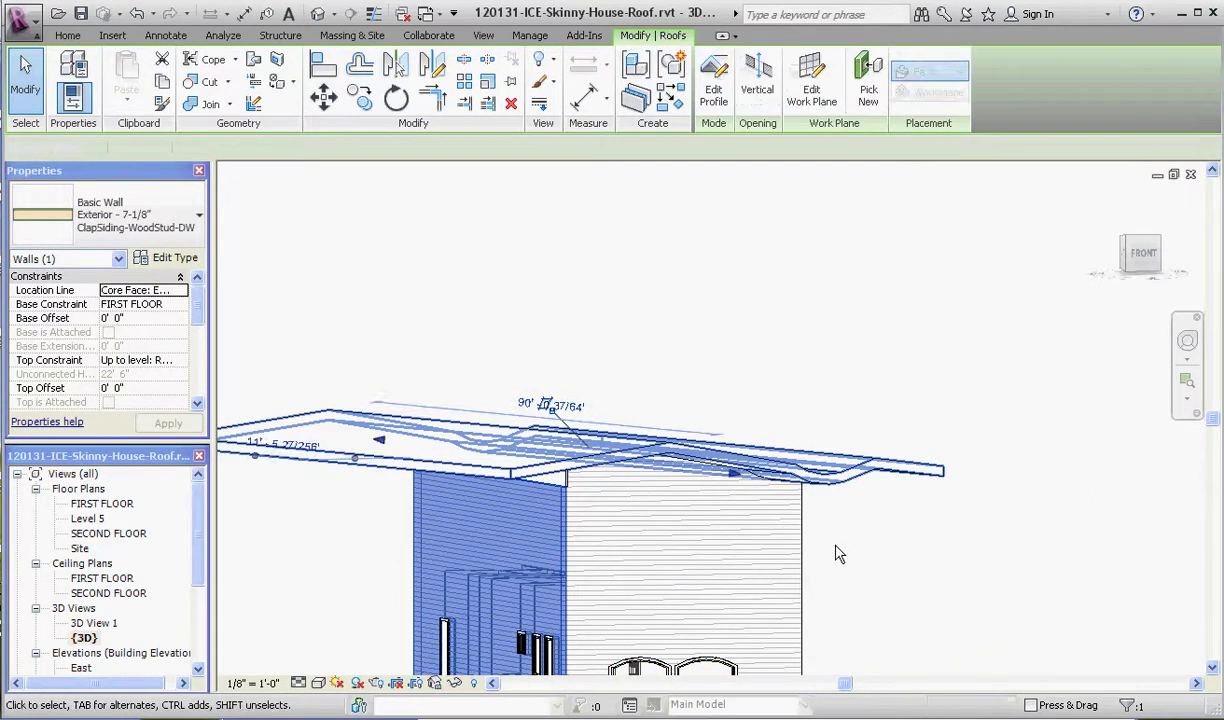
{"action": "left_click", "coordinate": [869, 566]}
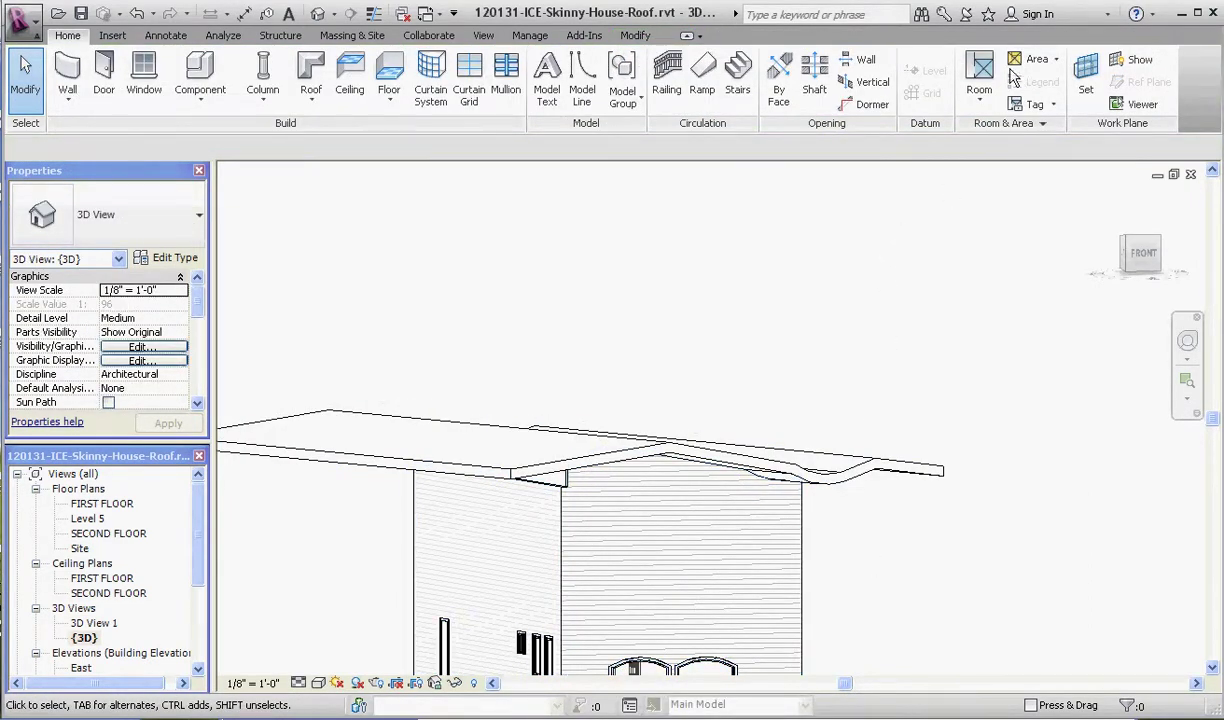
{"action": "left_click", "coordinate": [555, 497]}
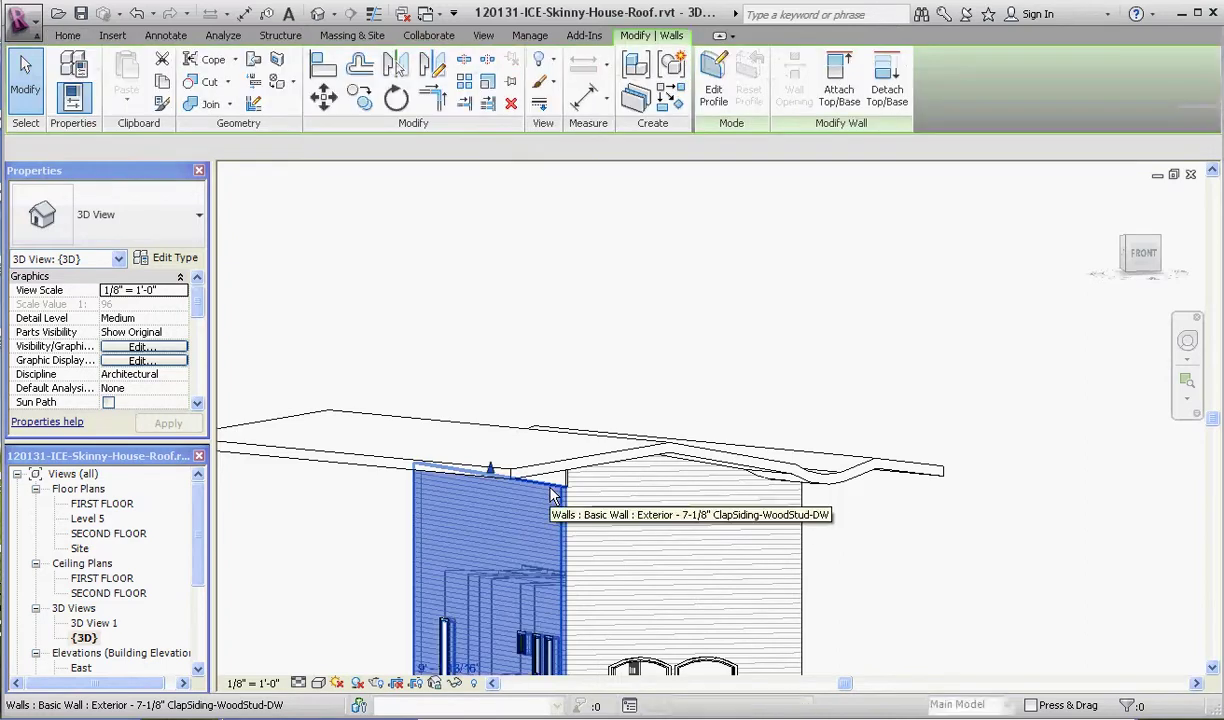
{"action": "left_click", "coordinate": [839, 80]}
{"action": "left_click", "coordinate": [558, 475]}
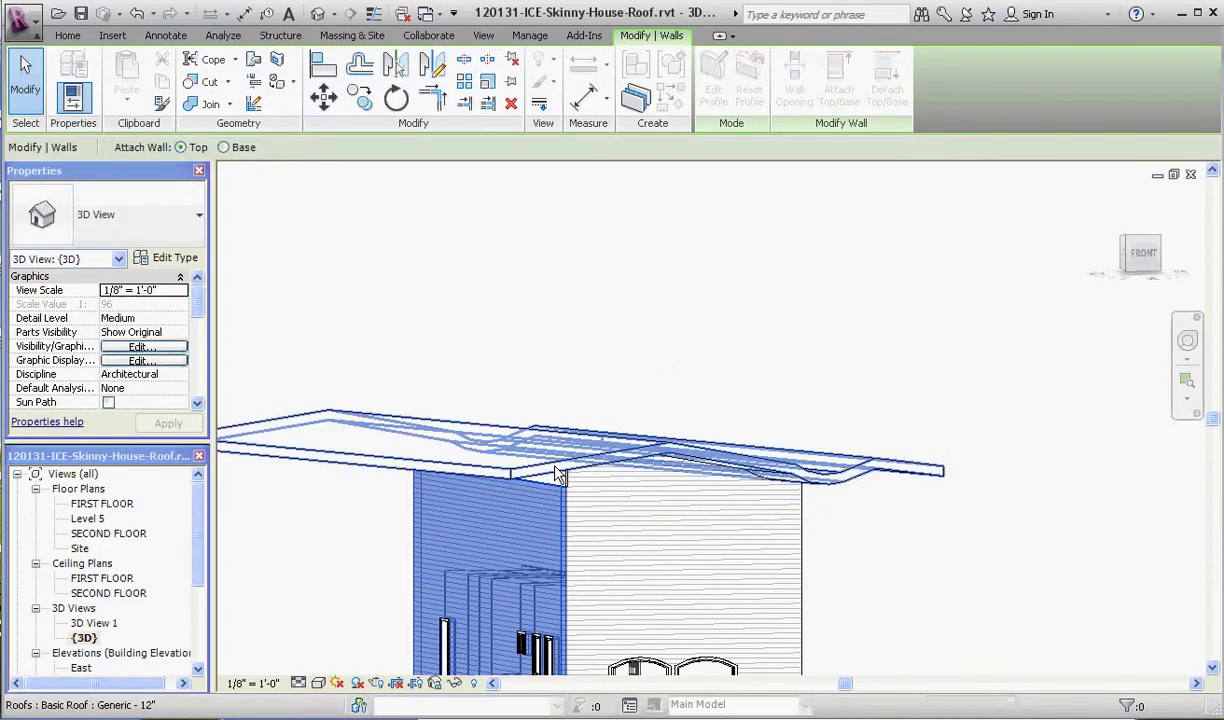
{"action": "left_click", "coordinate": [830, 516]}
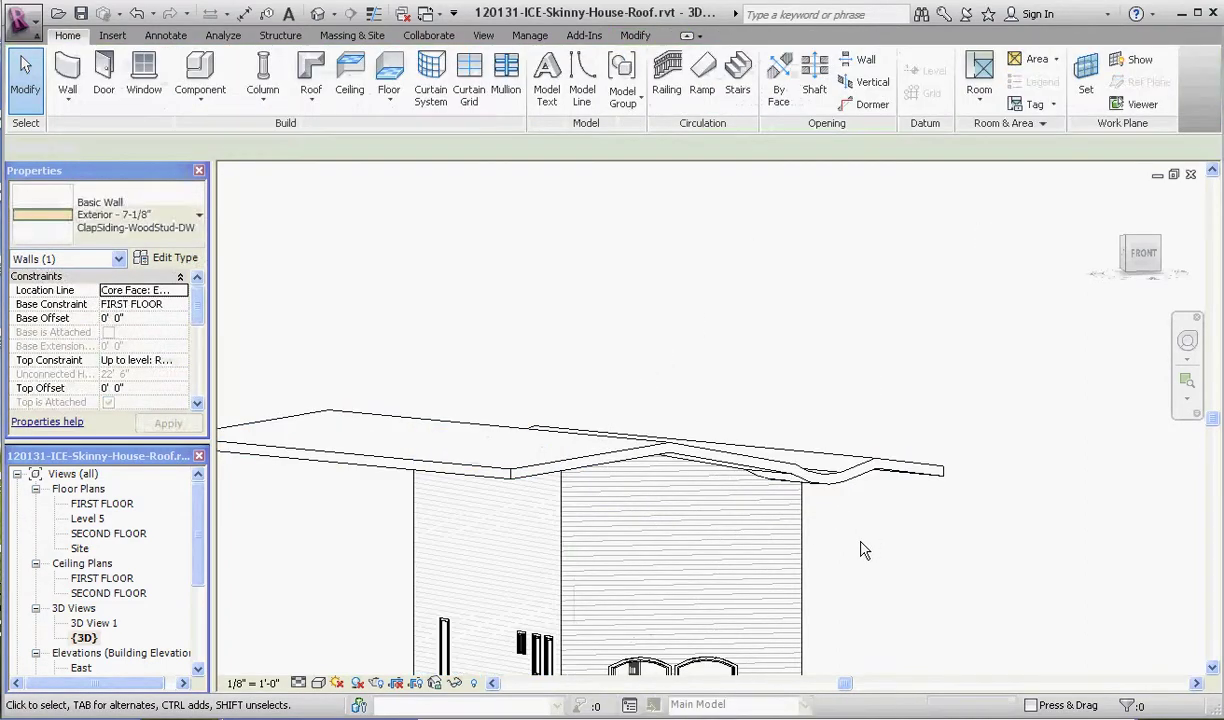
- Attach the right-side exterior wall's top to the extrusion roof's underside
{"action": "middle_click_drag", "start_coordinate": [800, 556], "coordinate": [503, 497], "text": "shift"}
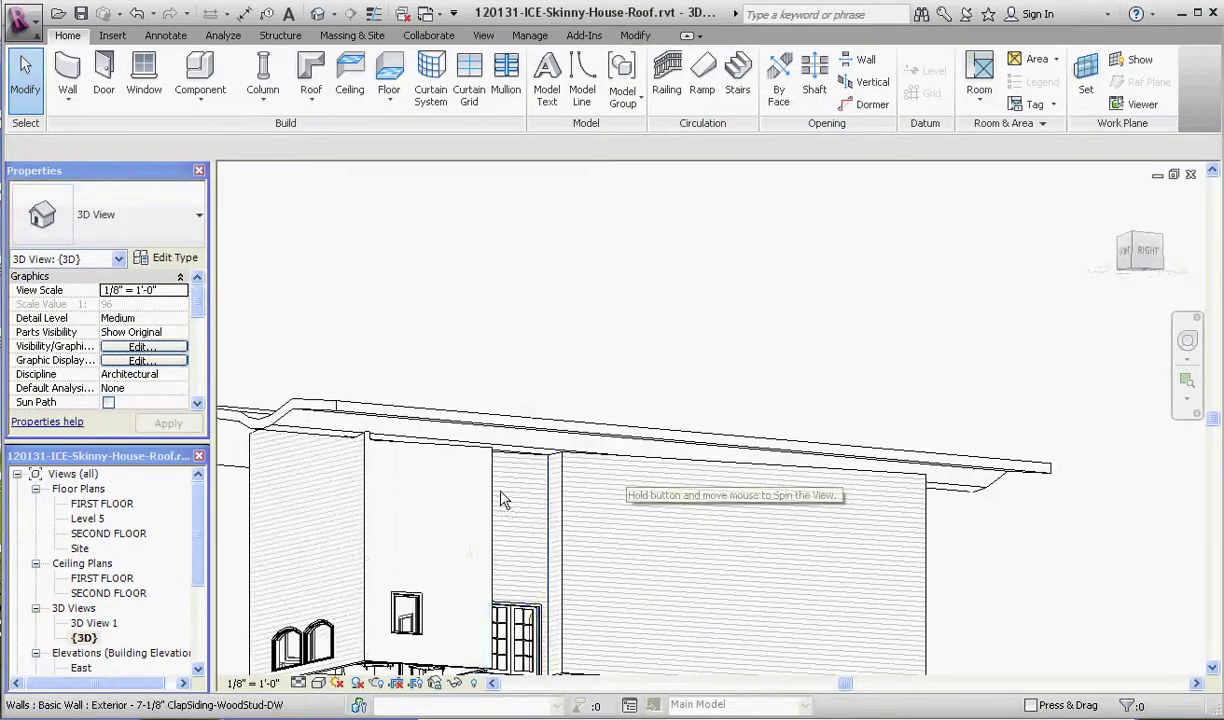
{"action": "scroll", "coordinate": [393, 458], "scroll_direction": "up", "scroll_amount": 5}
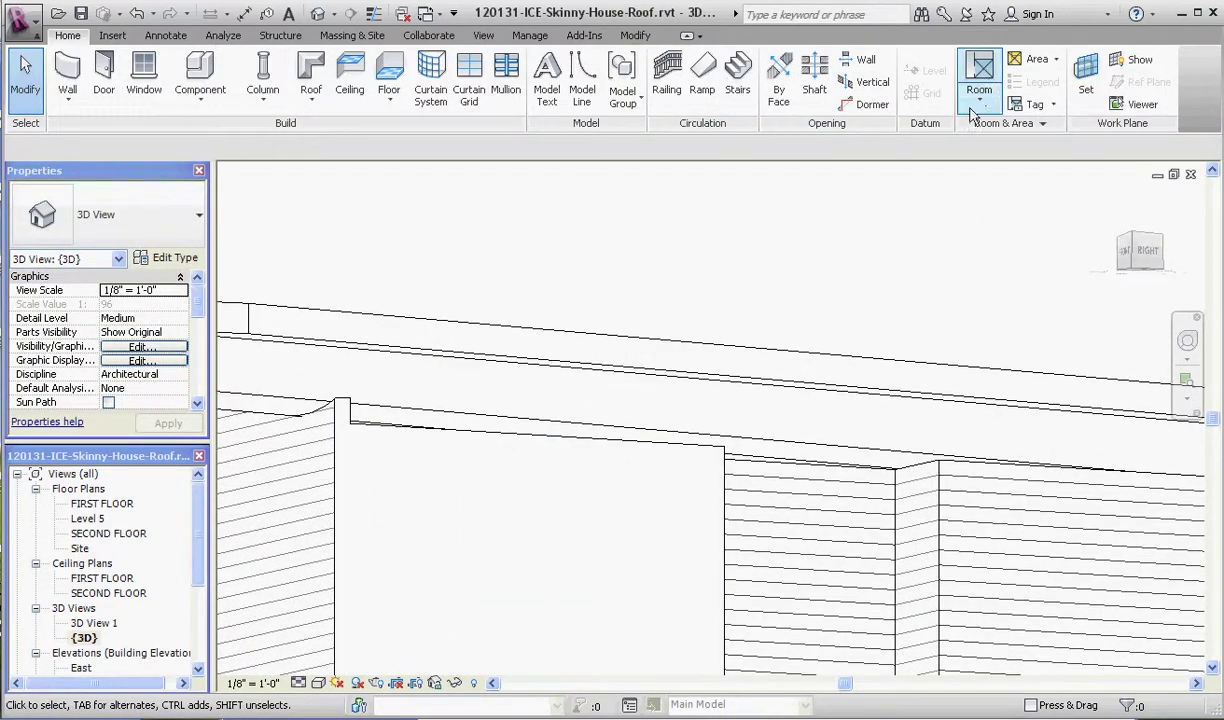
{"action": "left_click", "coordinate": [779, 415]}
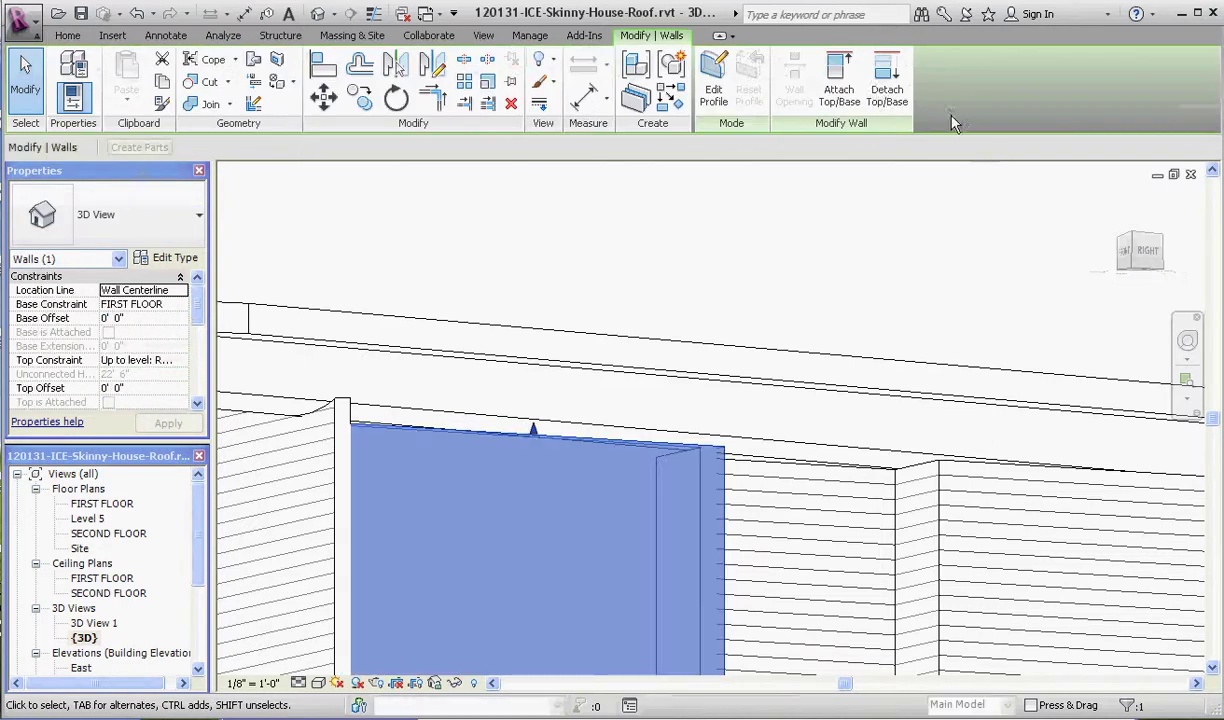
{"action": "left_click", "coordinate": [838, 80]}
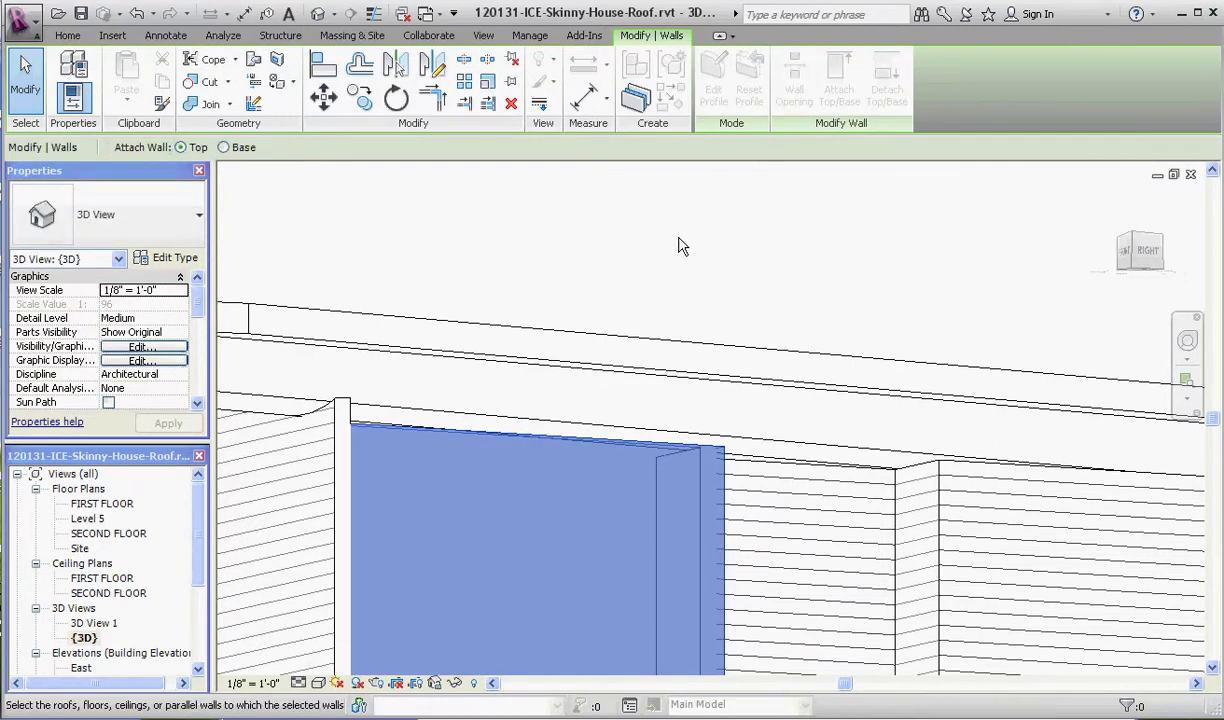
{"action": "key", "text": "Escape"}
{"action": "key", "text": "Escape"}
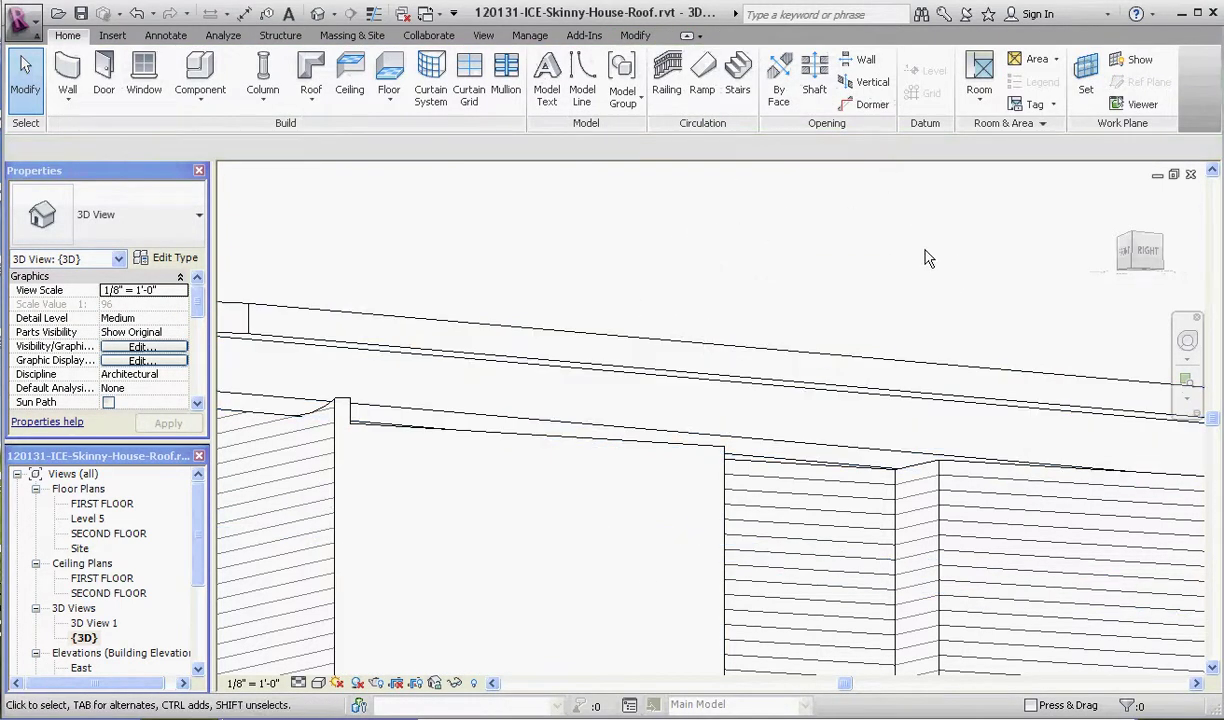
{"action": "left_click", "coordinate": [448, 442]}
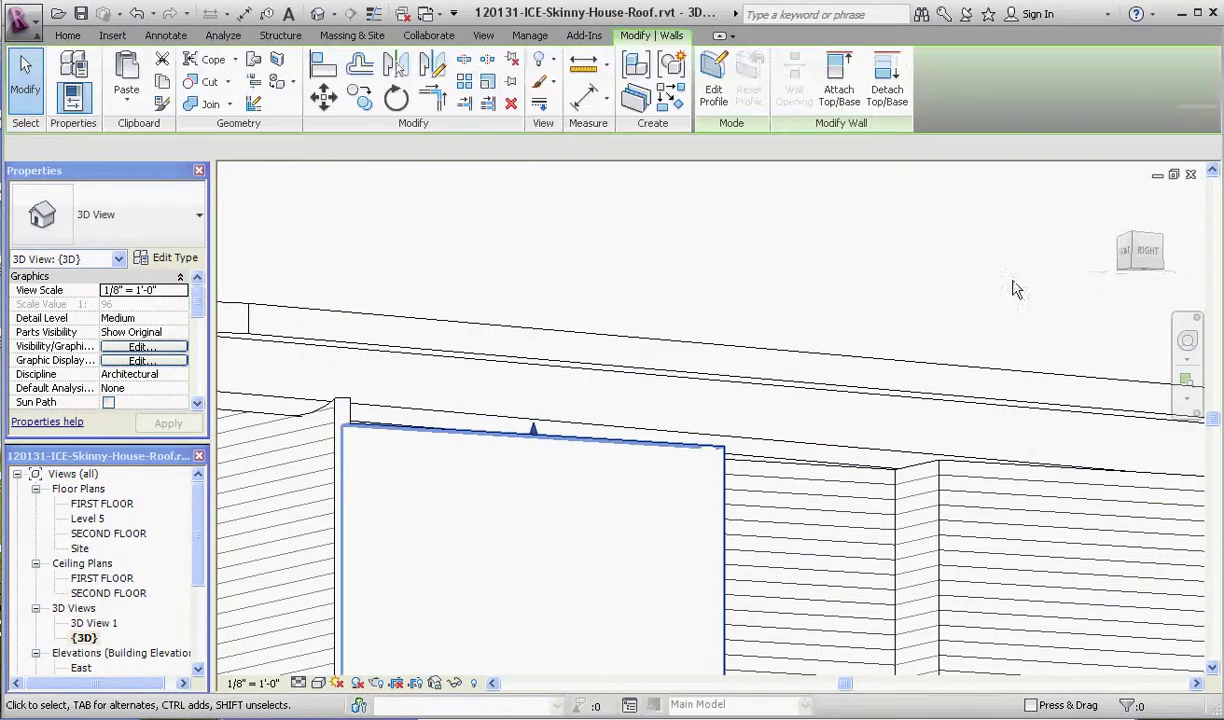
{"action": "left_click", "coordinate": [830, 88]}
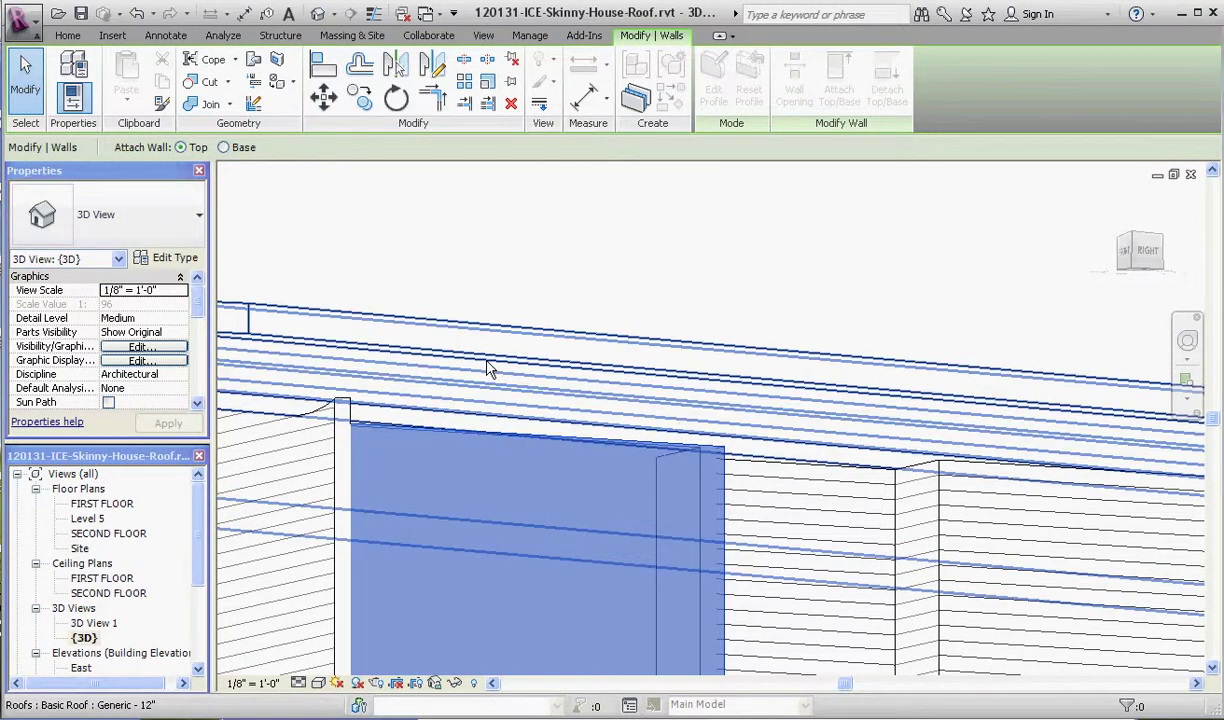
{"action": "left_click", "coordinate": [490, 368]}
{"action": "key", "text": "Escape"}
{"action": "key", "text": "Escape"}
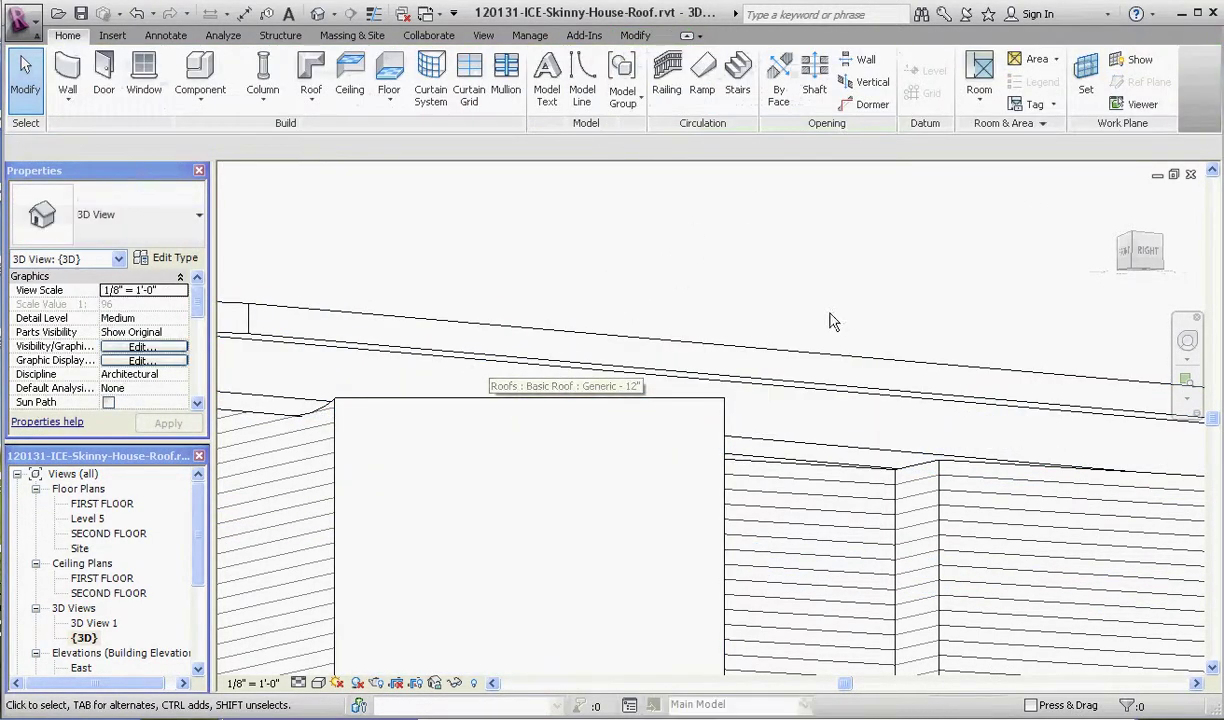
{"action": "scroll", "coordinate": [650, 374], "scroll_direction": "down", "scroll_amount": 5}
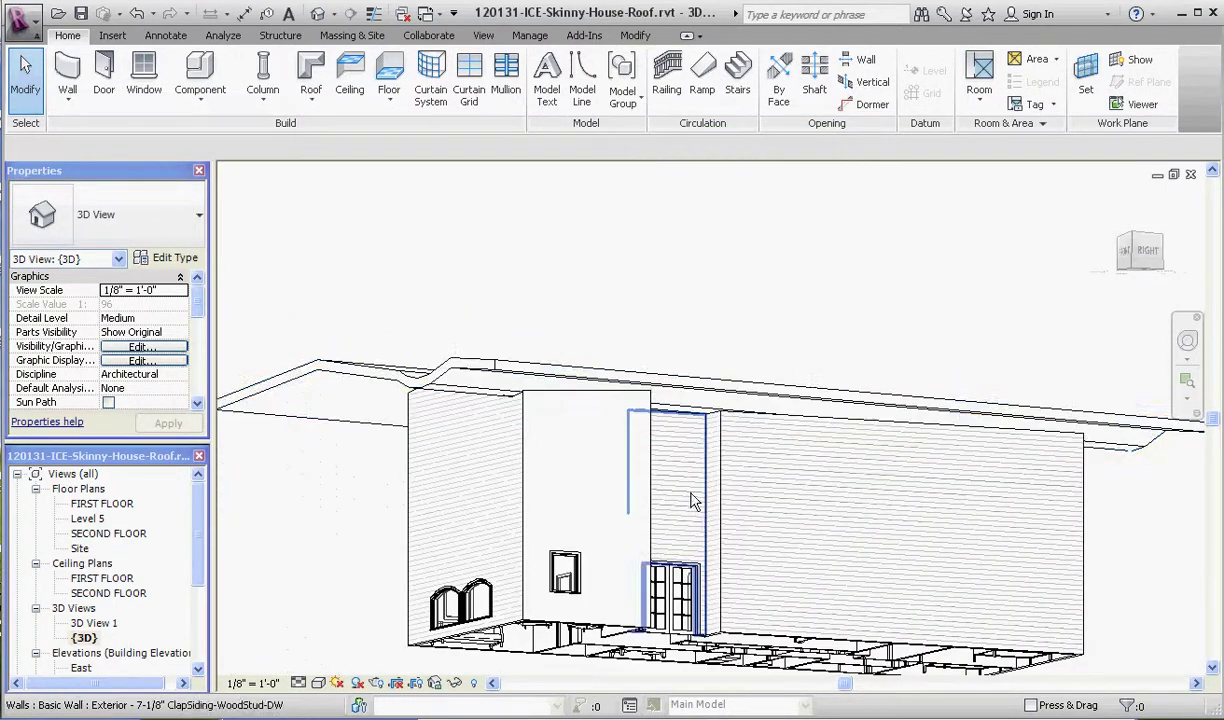